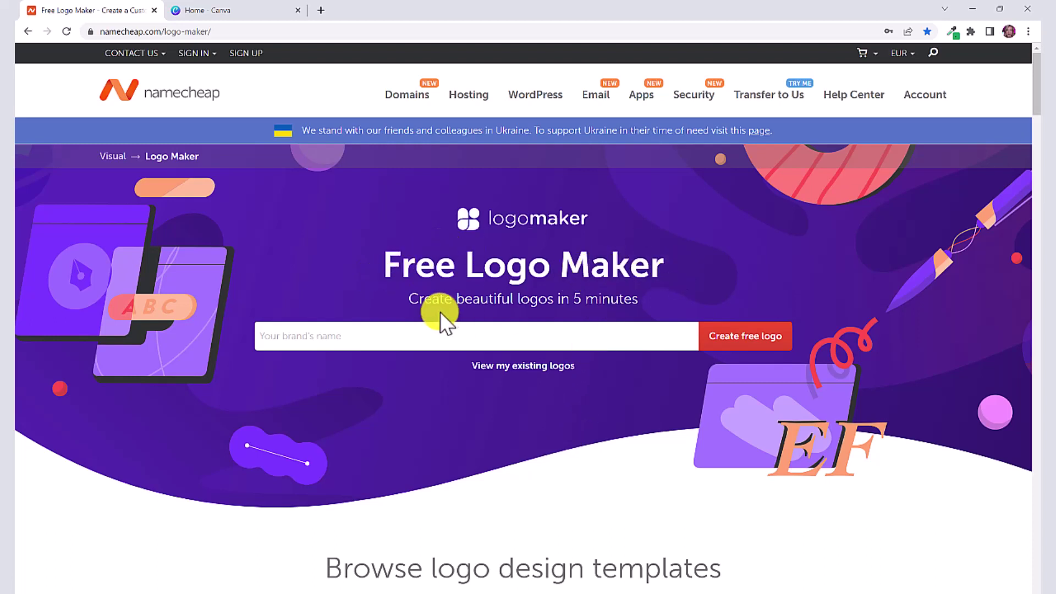
# Step: Open the full gallery of logo ideas further down the page
pyautogui.scroll(-5, 707, 297)
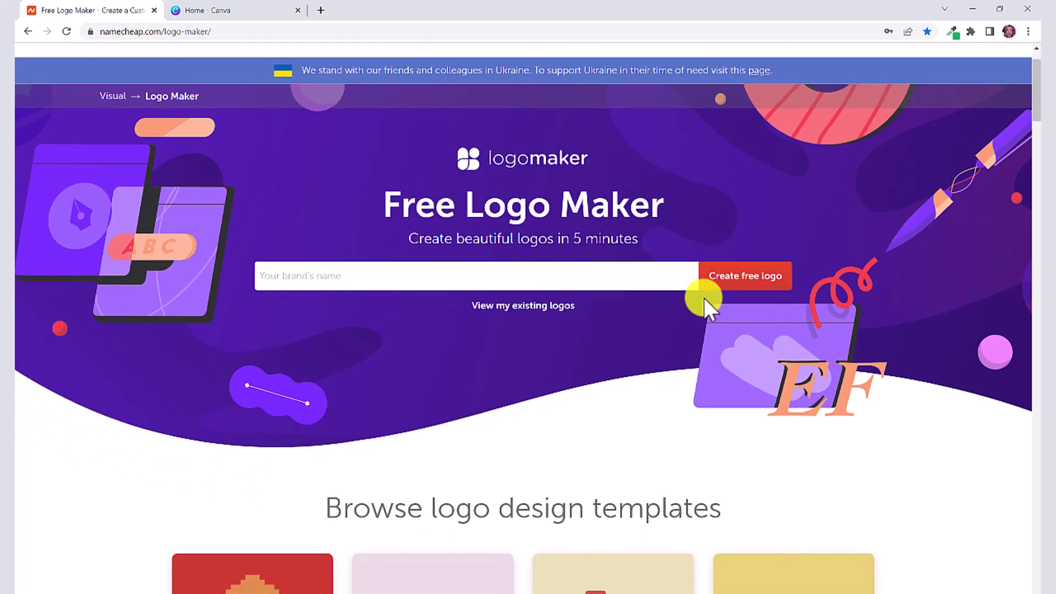
pyautogui.scroll(-1, 536, 214)
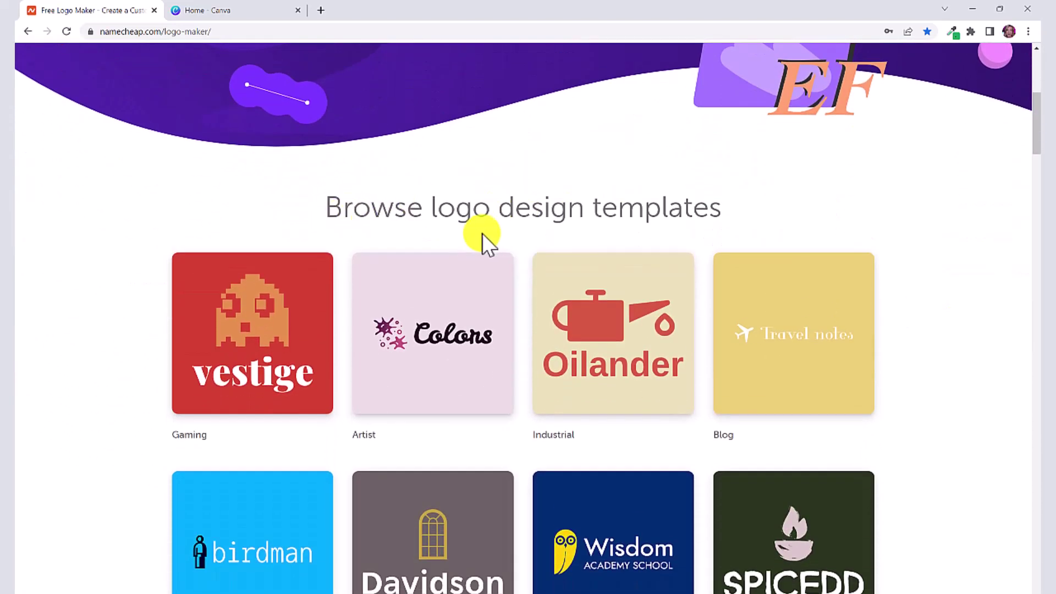
pyautogui.scroll(-6, 660, 220)
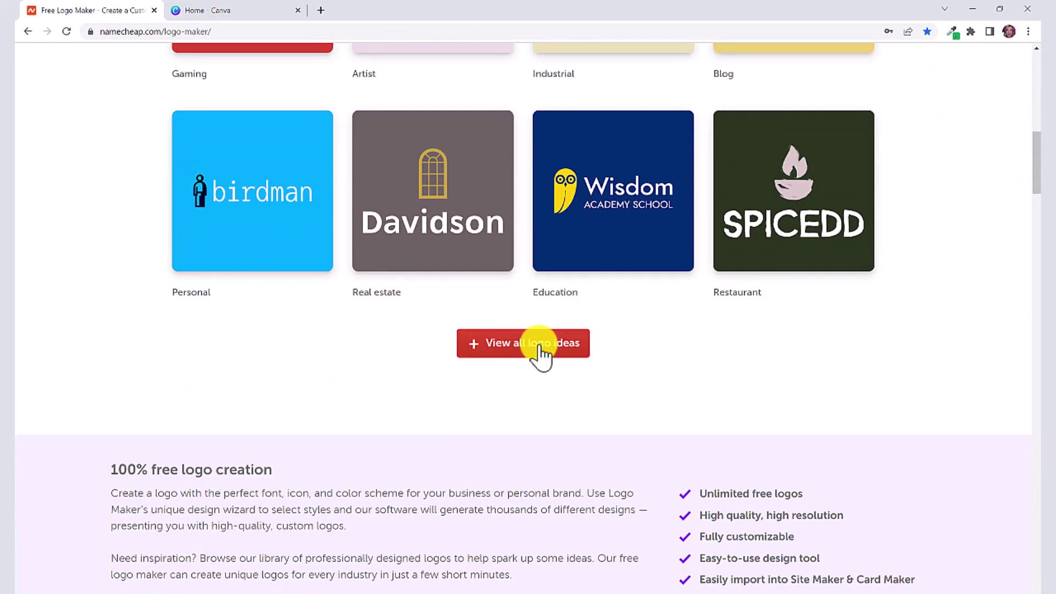
pyautogui.click(539, 345)
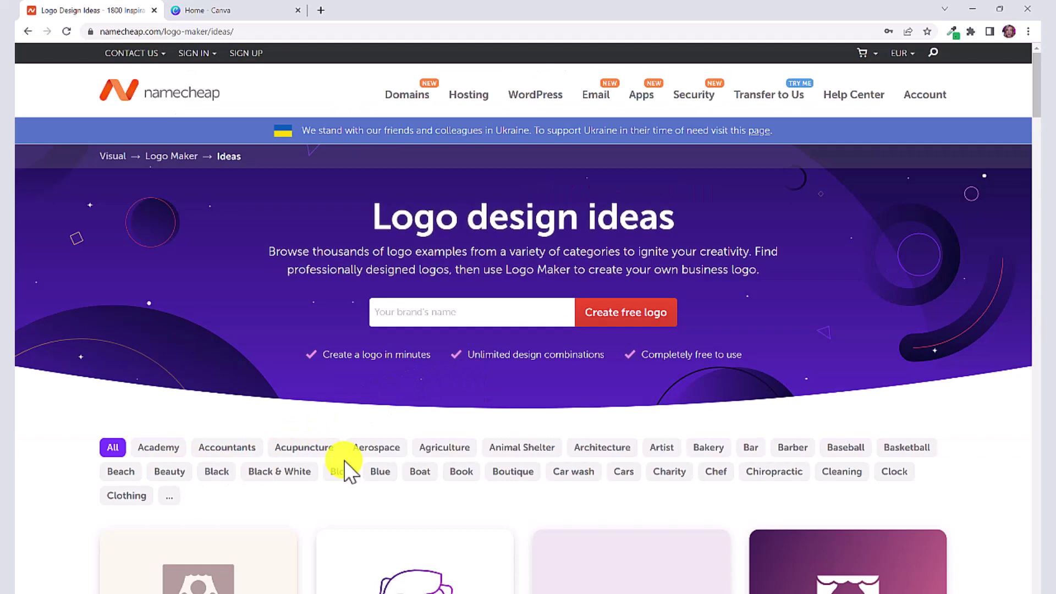
# Step: Browse the Artist logo ideas, then switch to the Chef category
pyautogui.scroll(-3, 941, 459)
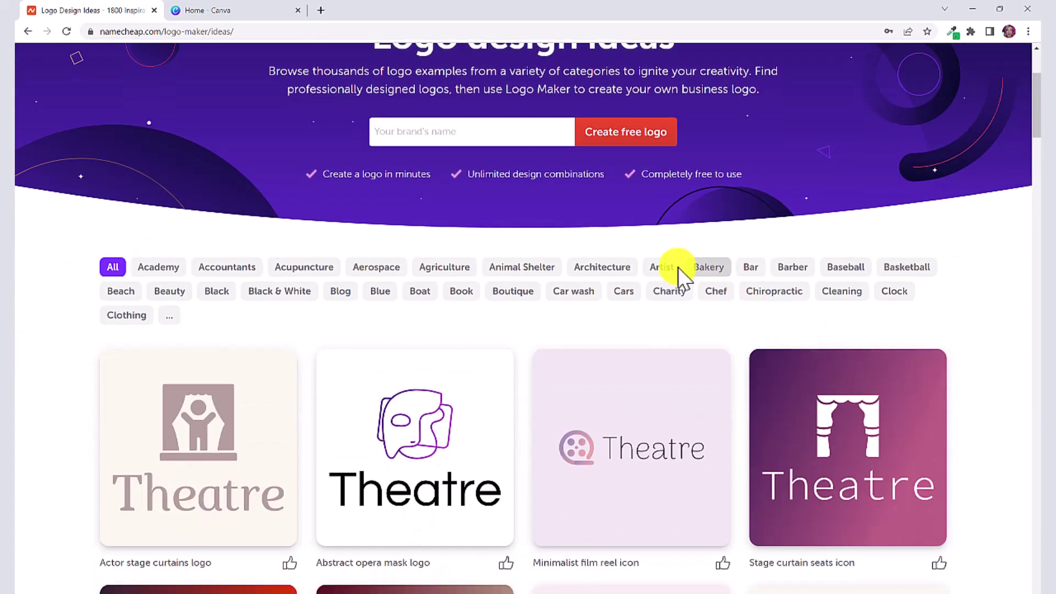
pyautogui.click(670, 269)
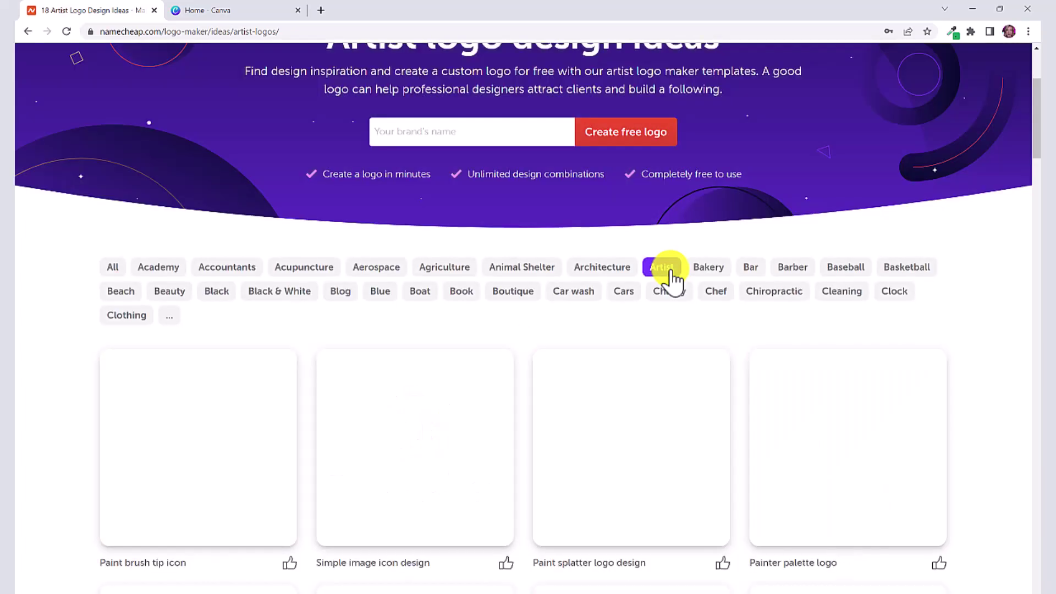
pyautogui.scroll(-2, 883, 319)
pyautogui.scroll(-4, 883, 316)
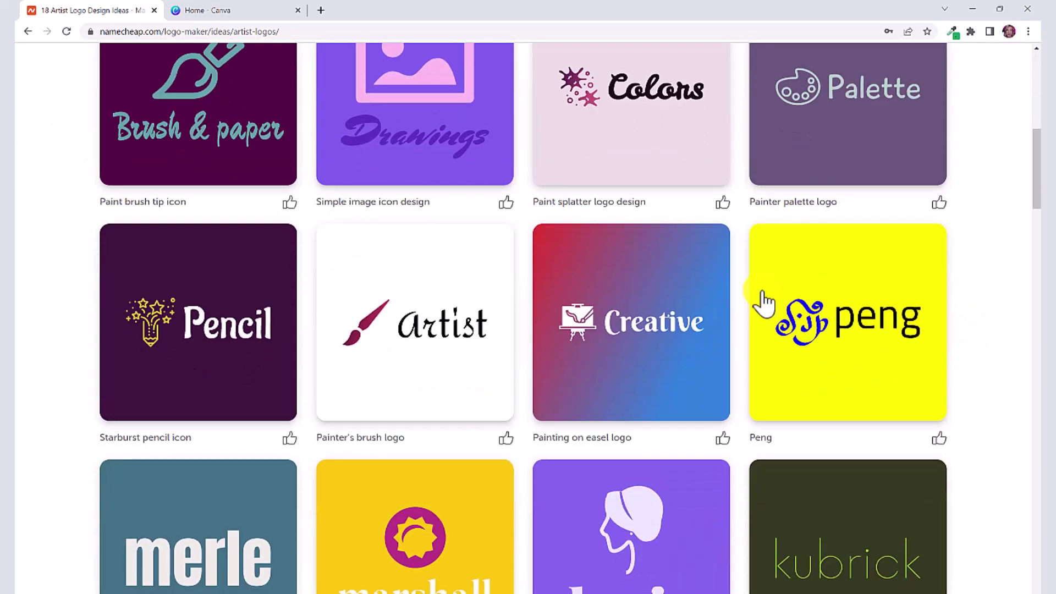
pyautogui.scroll(-4, 839, 427)
pyautogui.scroll(7, 842, 437)
pyautogui.scroll(1, 841, 437)
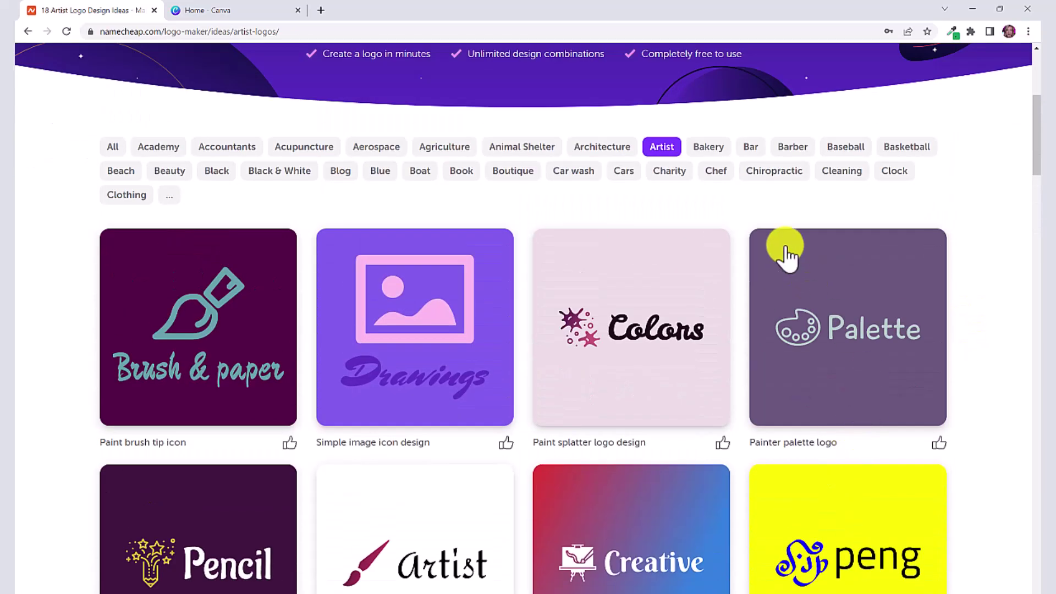
pyautogui.click(714, 172)
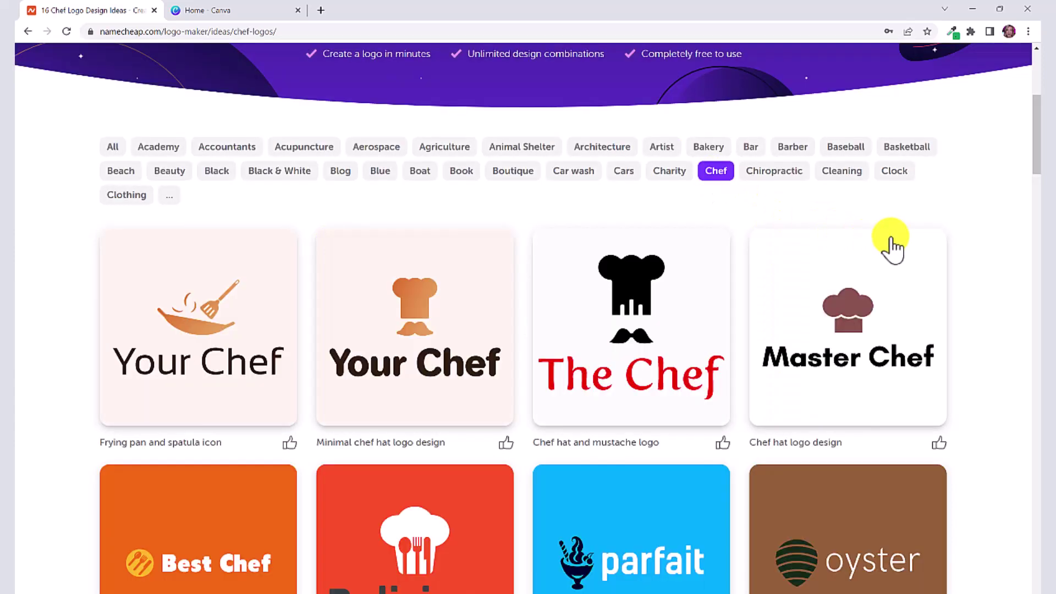
# Step: Step through the Agriculture, Black & White, Cleaning and Beauty logo categories
pyautogui.click(444, 146)
pyautogui.click(280, 171)
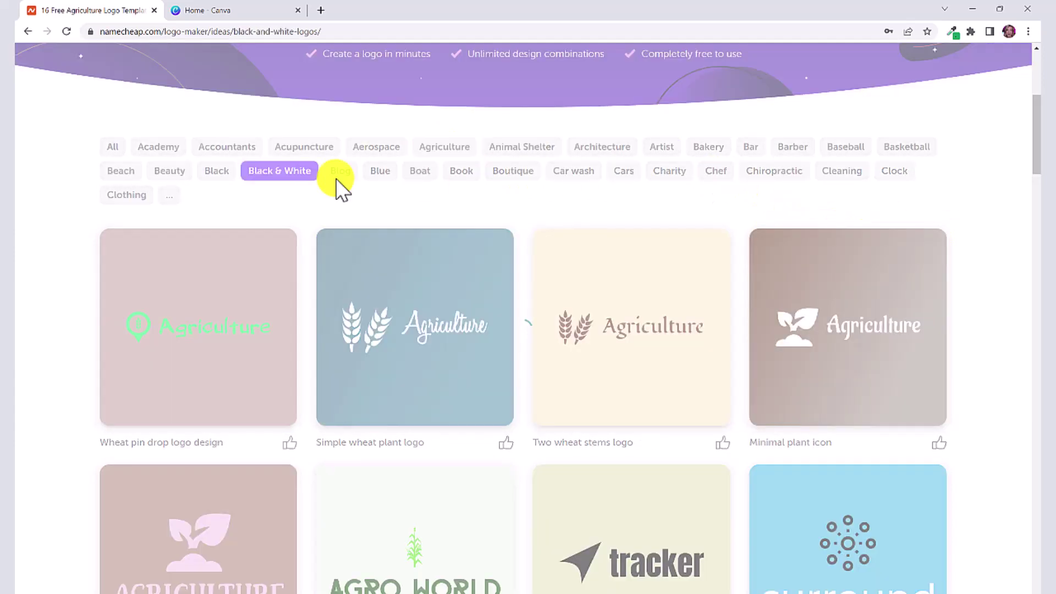
pyautogui.click(841, 170)
pyautogui.click(170, 171)
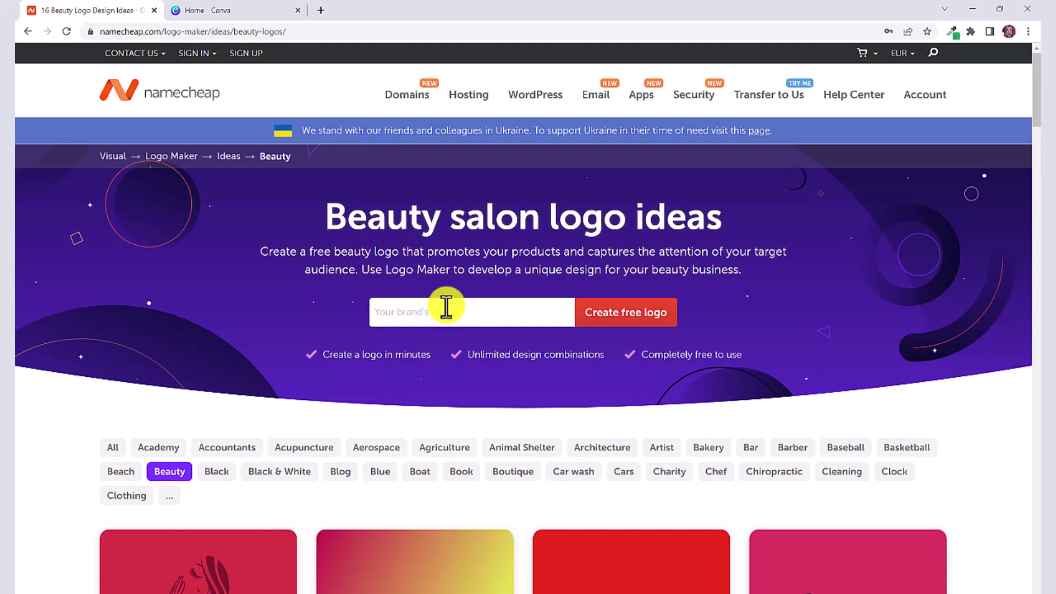
# Step: Enter the brand name Linda's Lashes and start creating a free logo
pyautogui.click(468, 309)
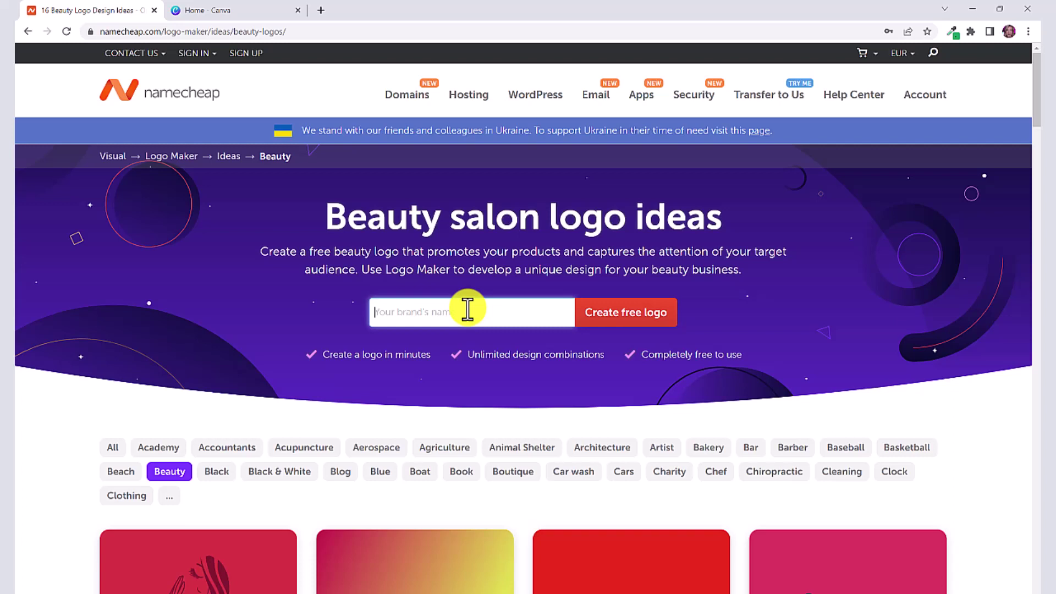
pyautogui.write("Linda's Lashes")
pyautogui.click(594, 319)
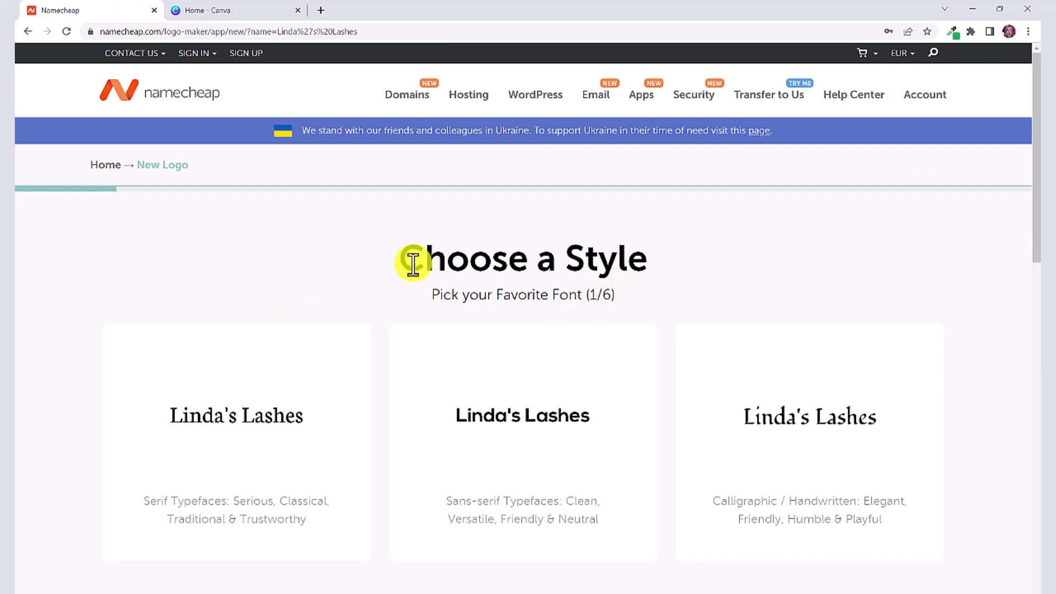
# Step: Answer the font questions, choosing sans-serif and lively fonts, through the funky-or-normal question
pyautogui.scroll(-2, 718, 291)
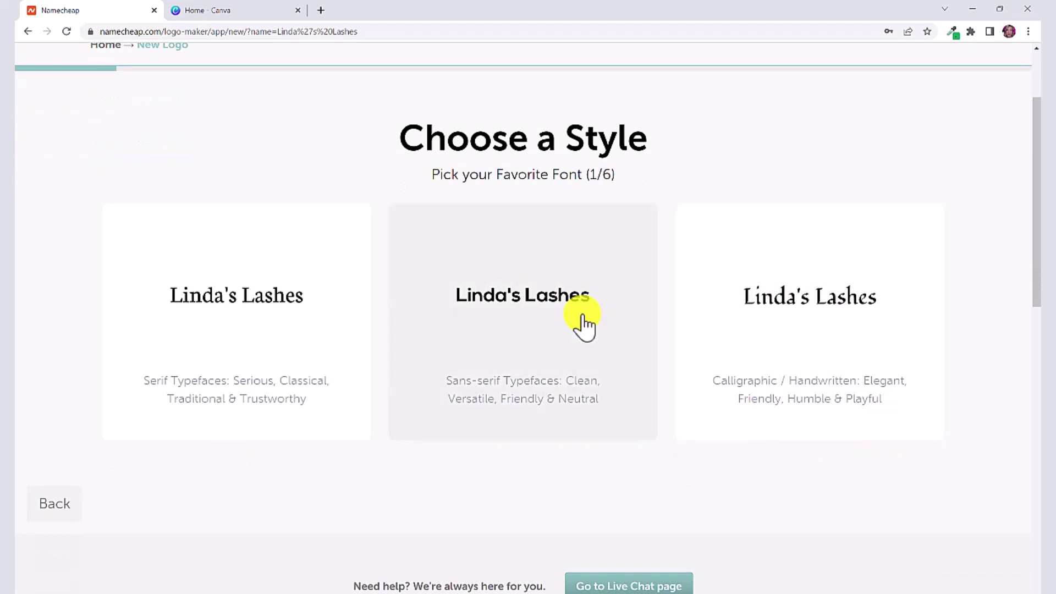
pyautogui.click(583, 316)
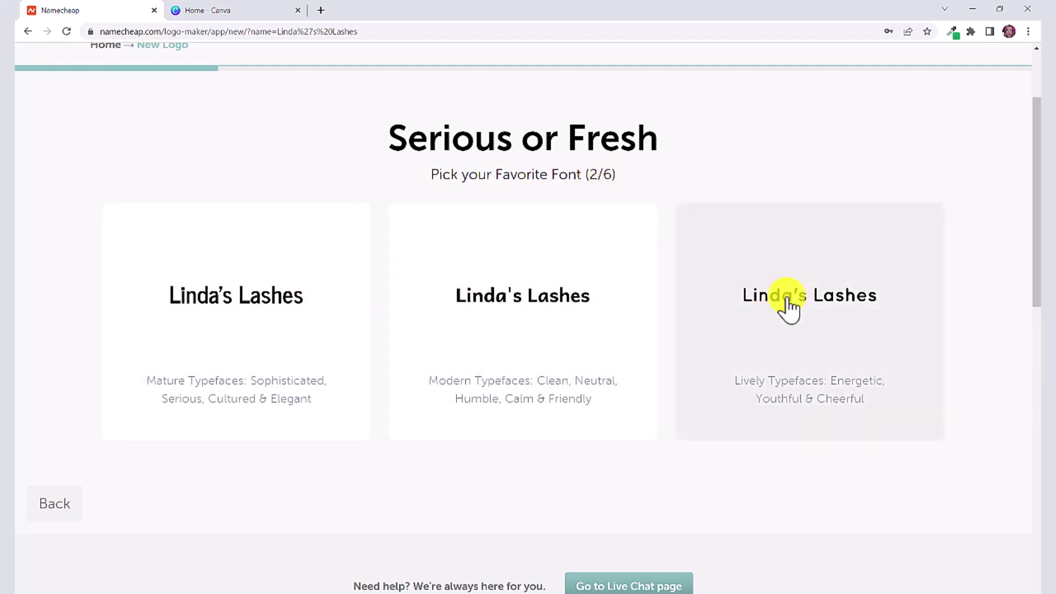
pyautogui.click(792, 309)
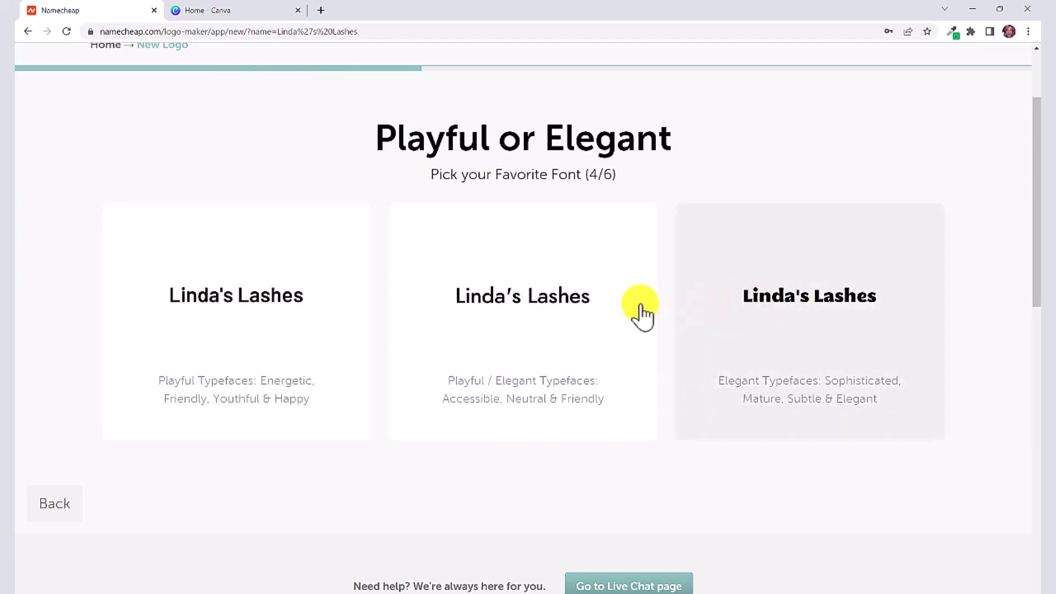
pyautogui.click(300, 312)
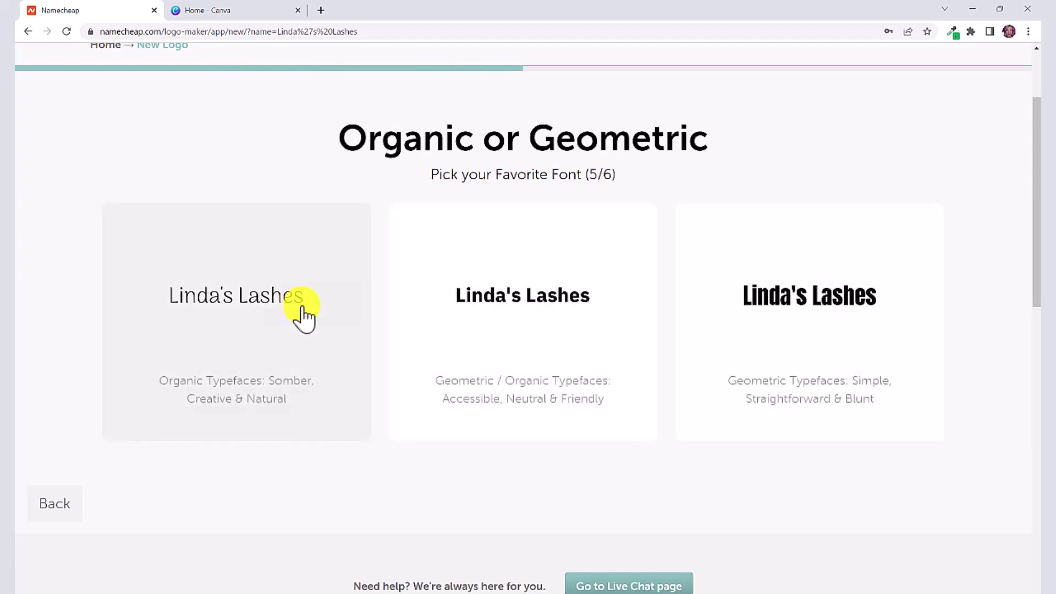
pyautogui.click(808, 379)
pyautogui.click(808, 385)
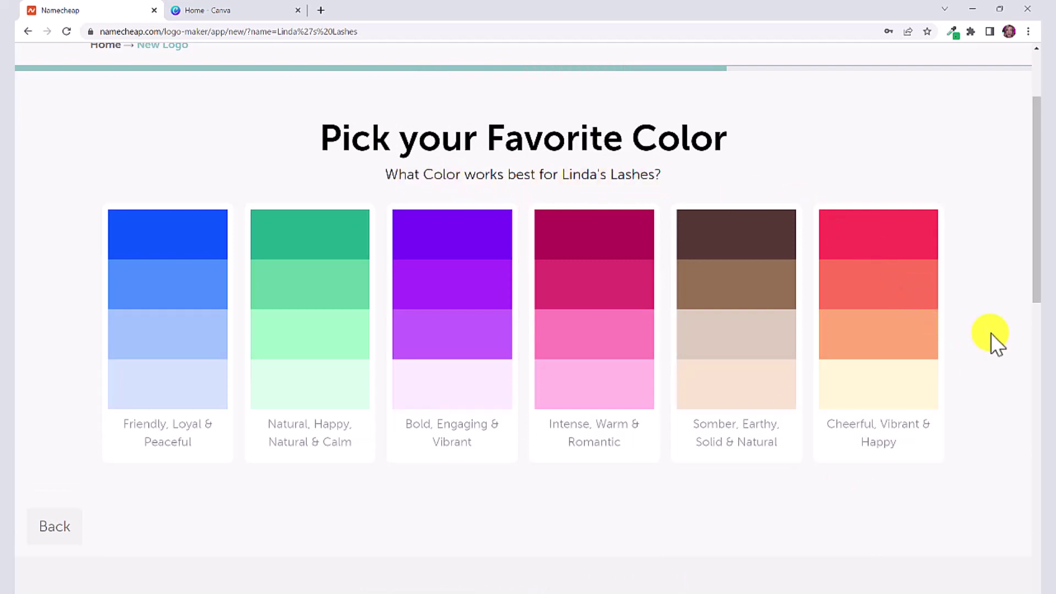
# Step: Choose the colour palette and add the slogan 'Lush & Glam'
pyautogui.click(497, 313)
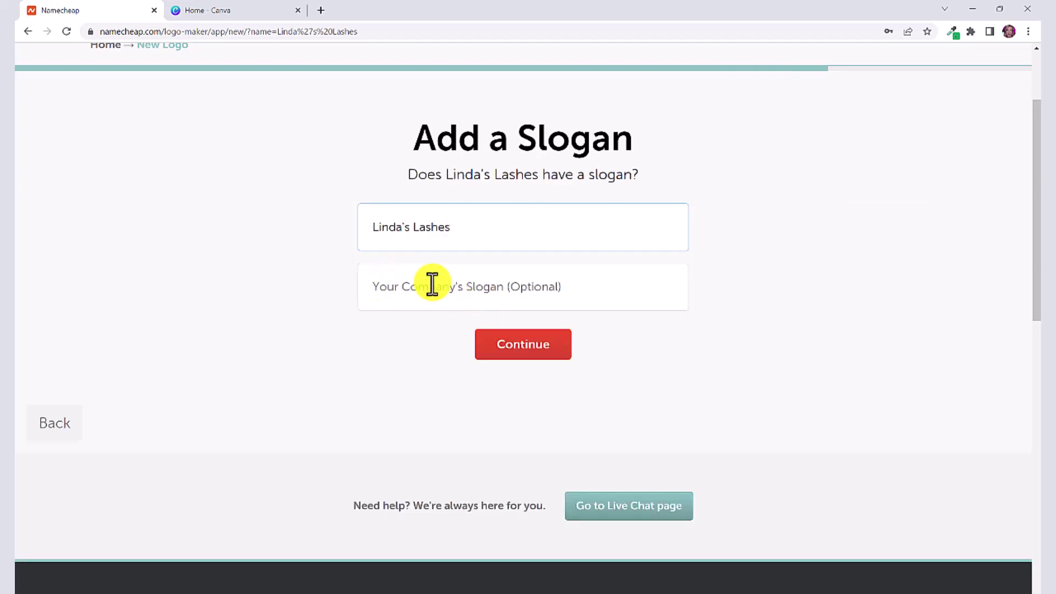
pyautogui.click(487, 289)
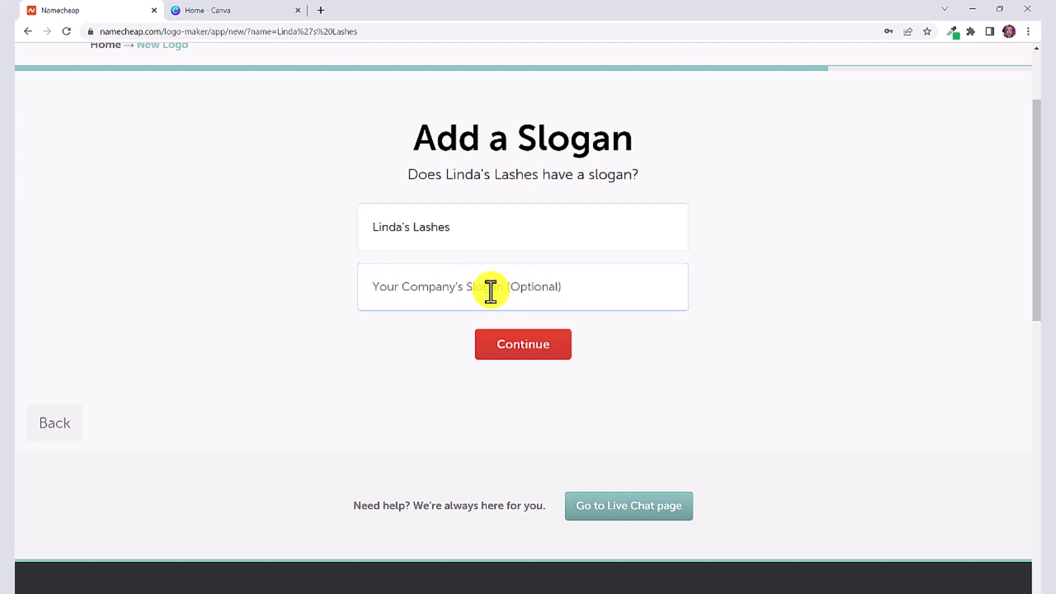
pyautogui.write('Lush & Glam')
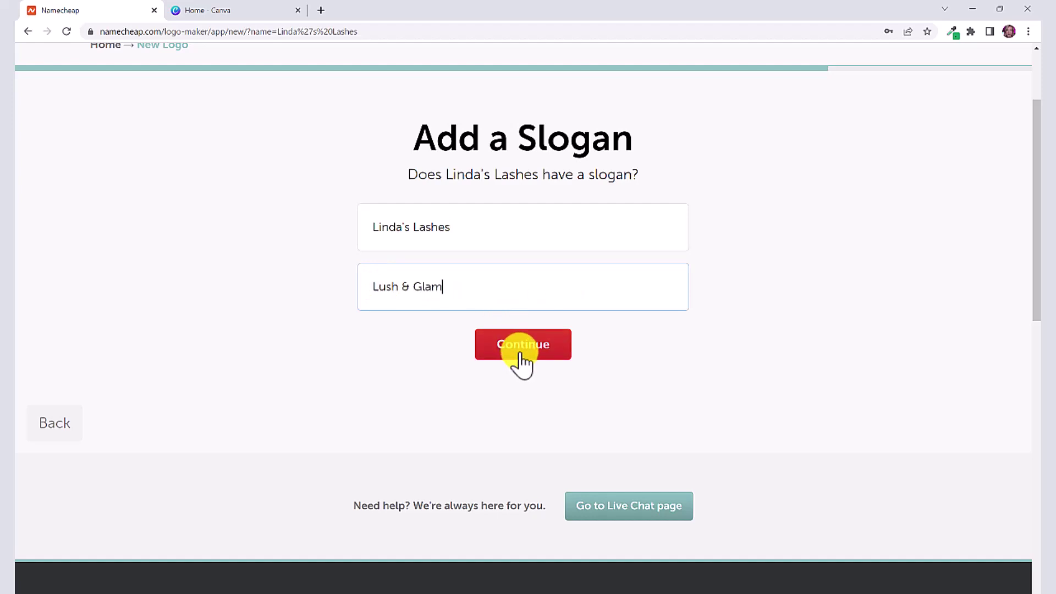
pyautogui.click(522, 360)
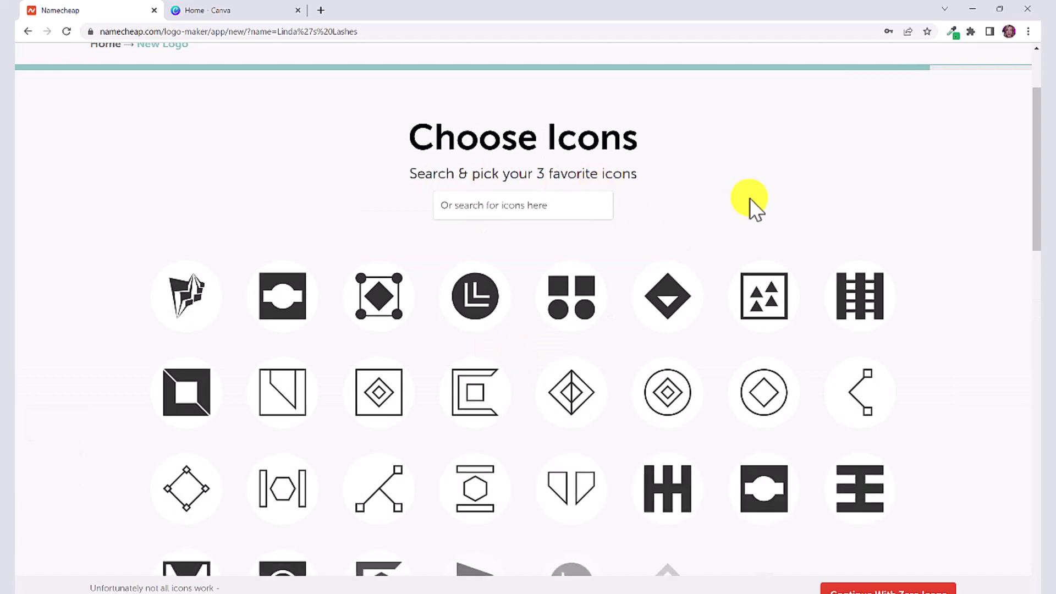
# Step: Search icons for 'lashes' and pick eyelash icons from the results
pyautogui.scroll(-4, 648, 453)
pyautogui.scroll(5, 436, 231)
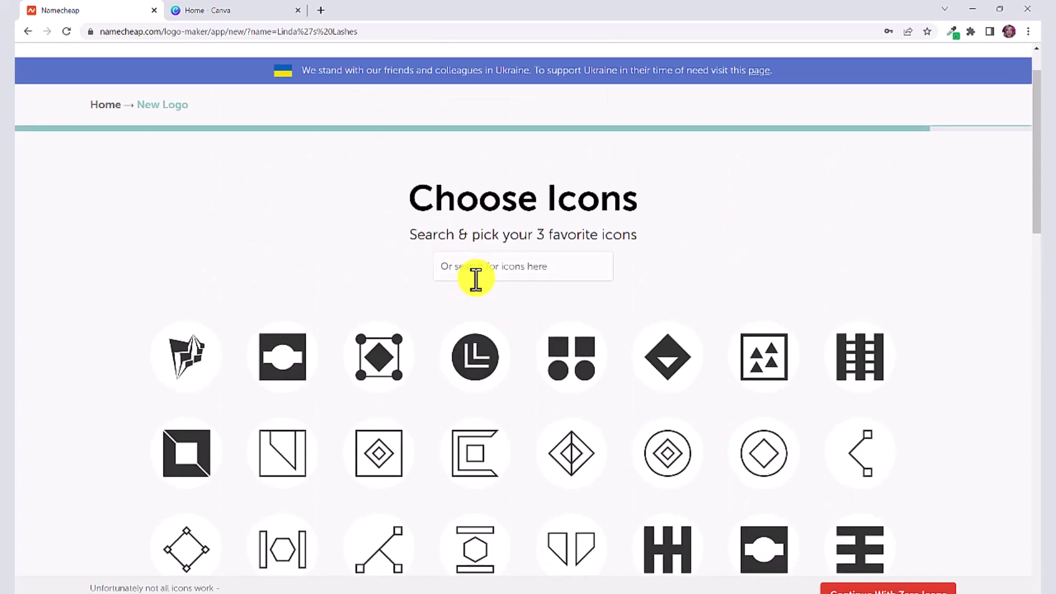
pyautogui.click(475, 275)
pyautogui.write('l')
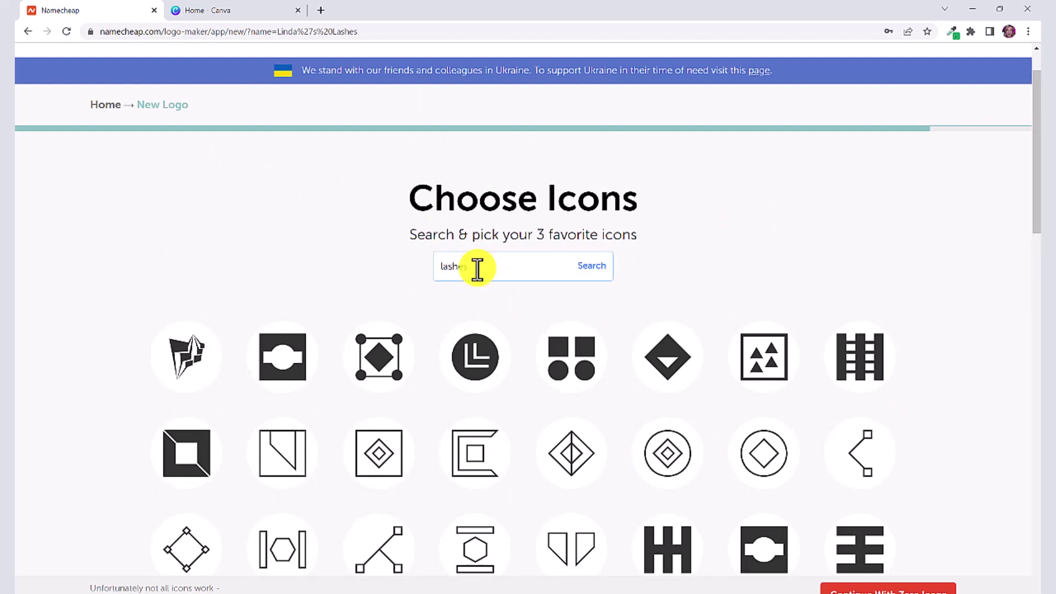
pyautogui.write('ashes')
pyautogui.press('Return')
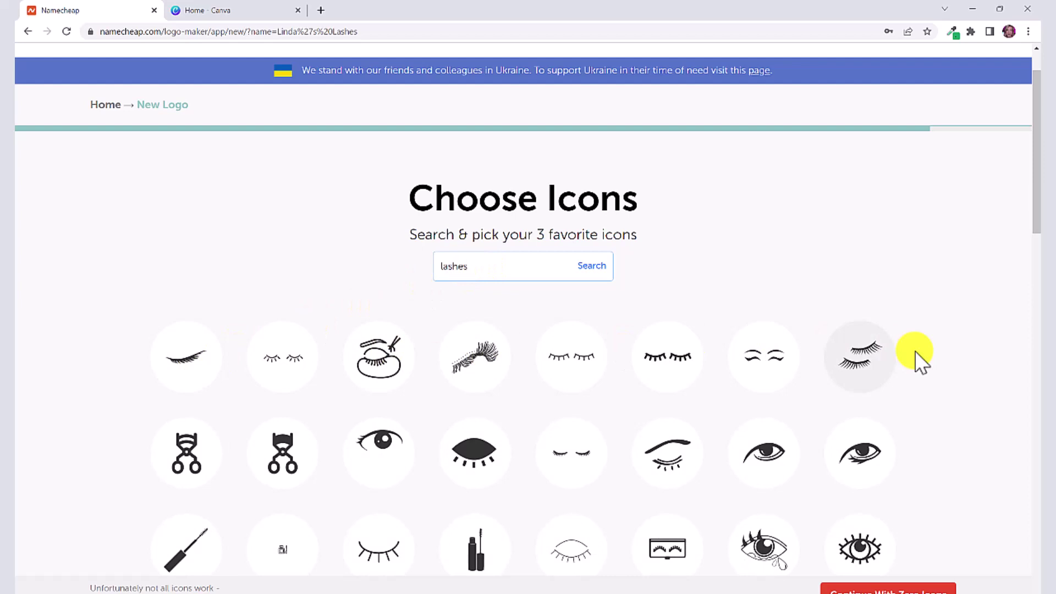
pyautogui.scroll(-1, 960, 380)
pyautogui.scroll(-1, 968, 377)
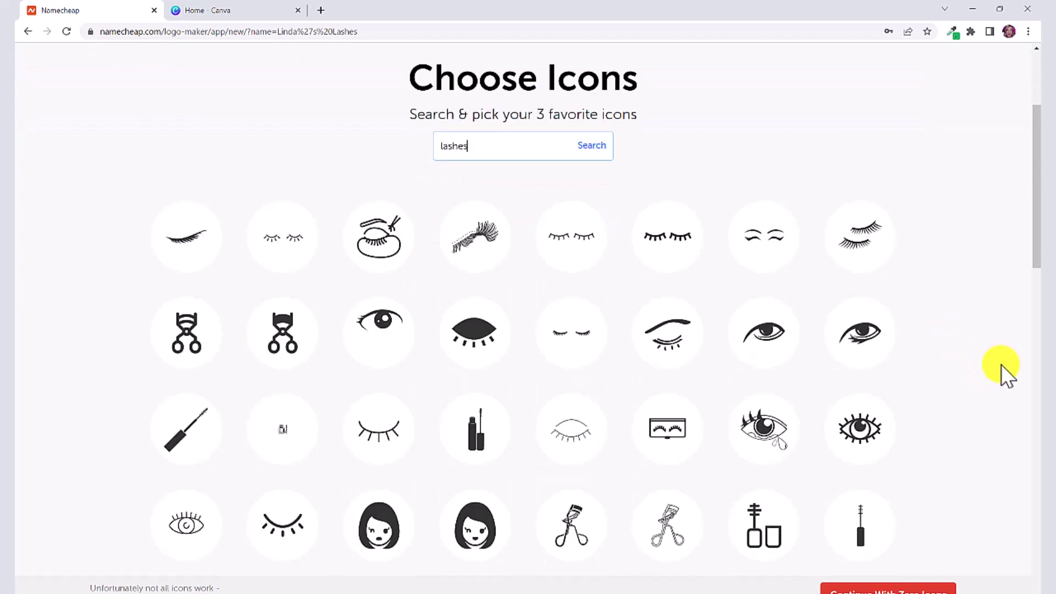
pyautogui.click(193, 242)
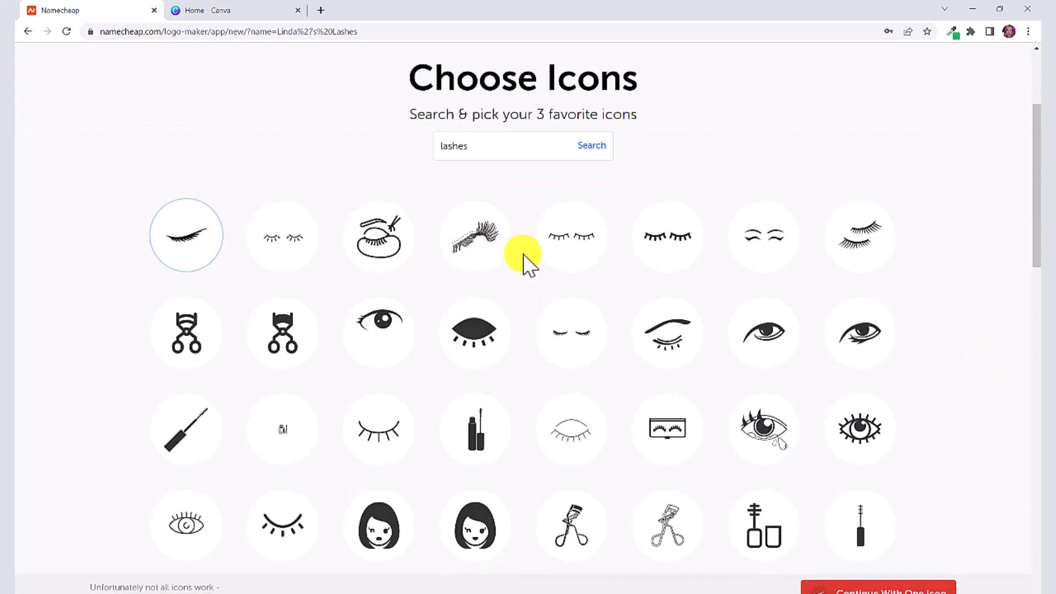
pyautogui.scroll(-2, 930, 307)
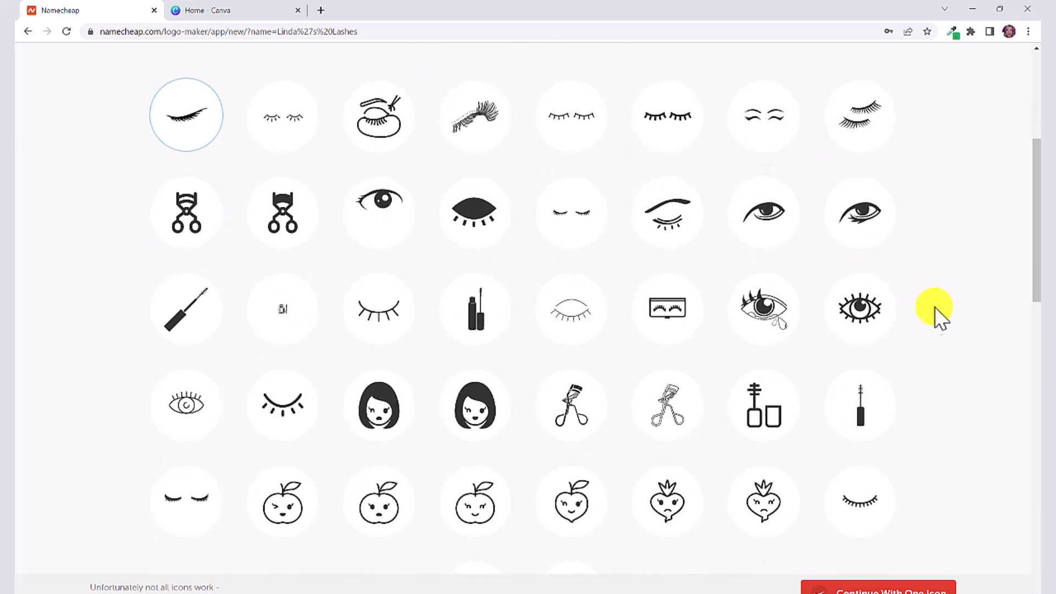
pyautogui.scroll(-1, 934, 305)
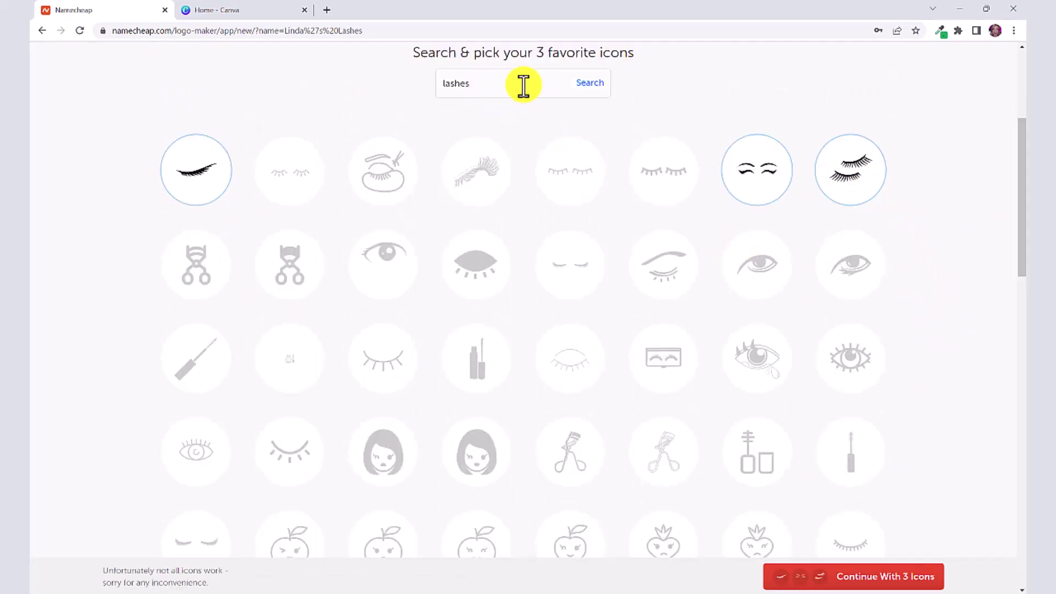
# Step: Generate designs from the three chosen icons and scroll through the Linda's Lashes results gallery
pyautogui.click(904, 584)
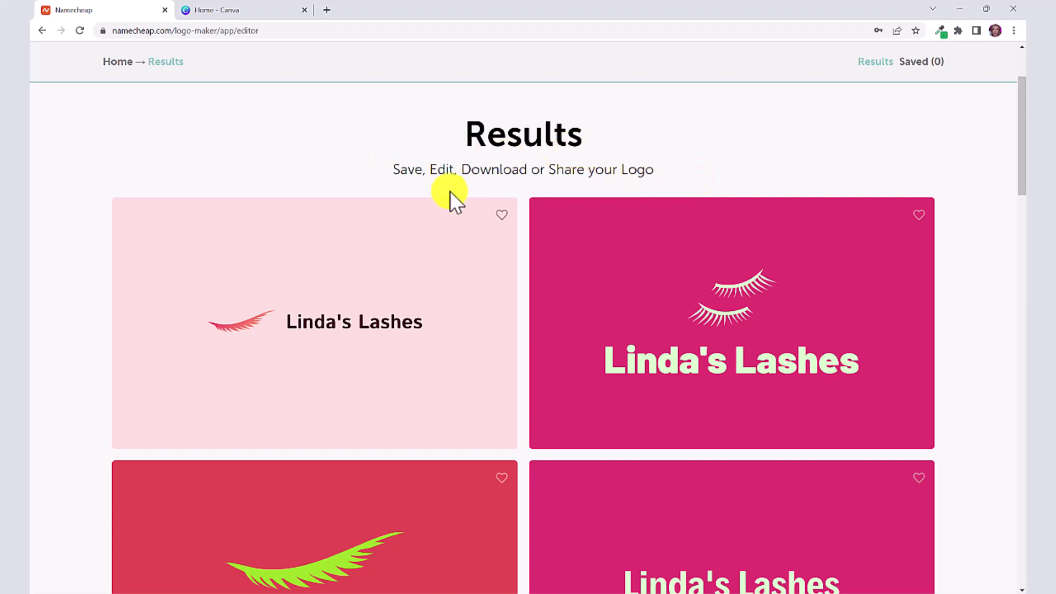
pyautogui.scroll(-4, 743, 302)
pyautogui.scroll(-6, 743, 302)
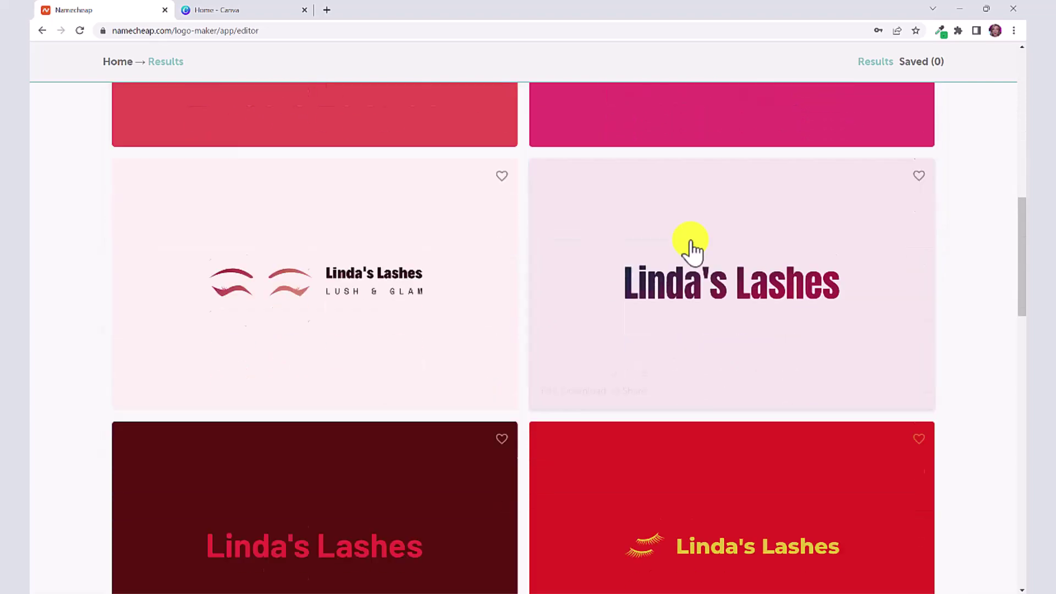
pyautogui.scroll(-15, 741, 286)
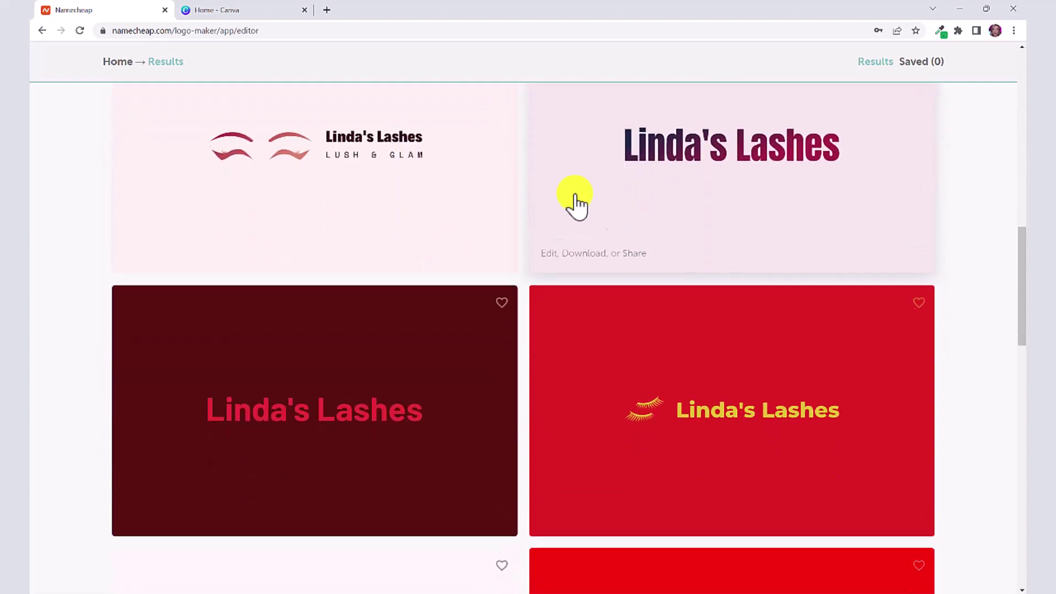
pyautogui.scroll(-8, 448, 256)
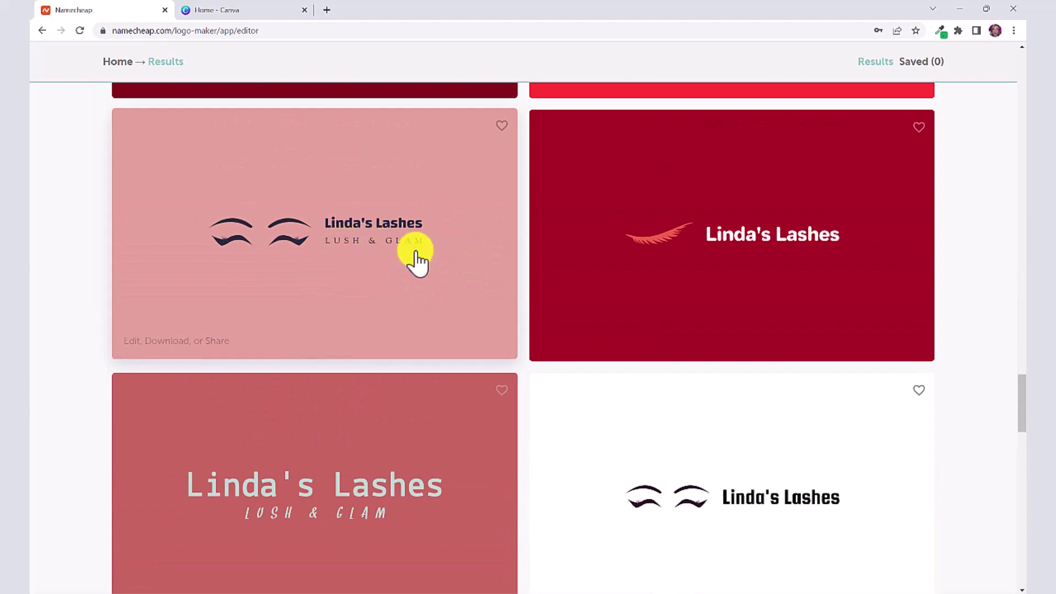
pyautogui.scroll(-1, 435, 260)
pyautogui.scroll(-12, 429, 256)
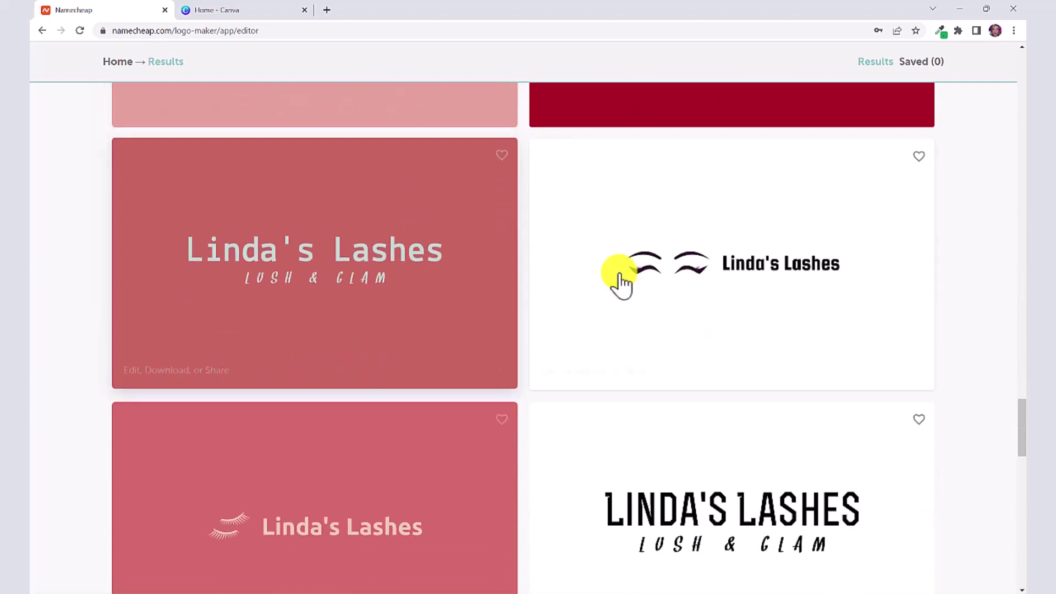
pyautogui.scroll(-20, 618, 281)
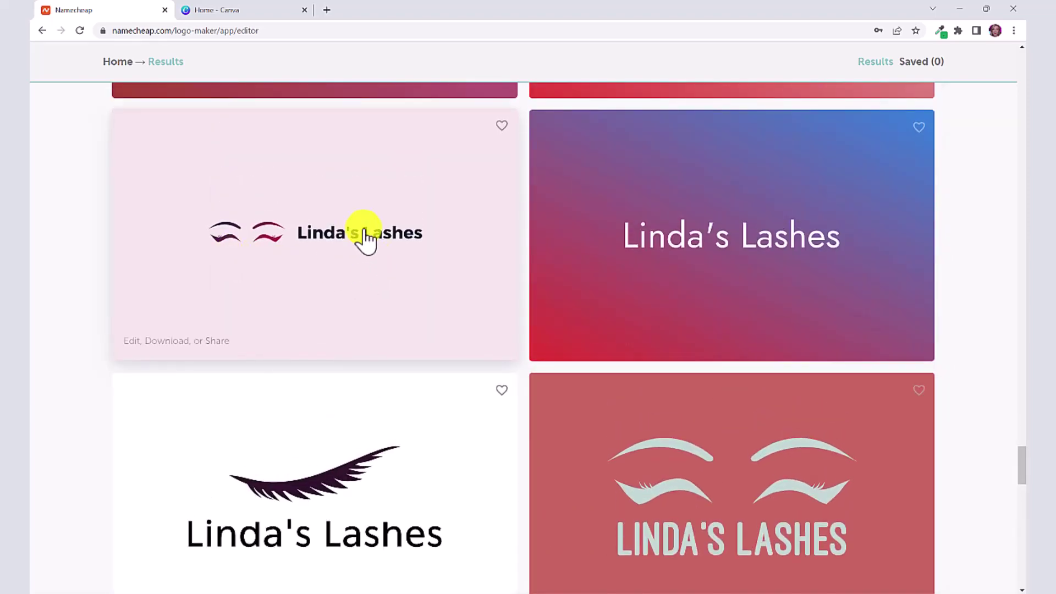
# Step: Open the pink two-lash design and preview Red schemes, including the pink gradient and light pink
pyautogui.click(365, 241)
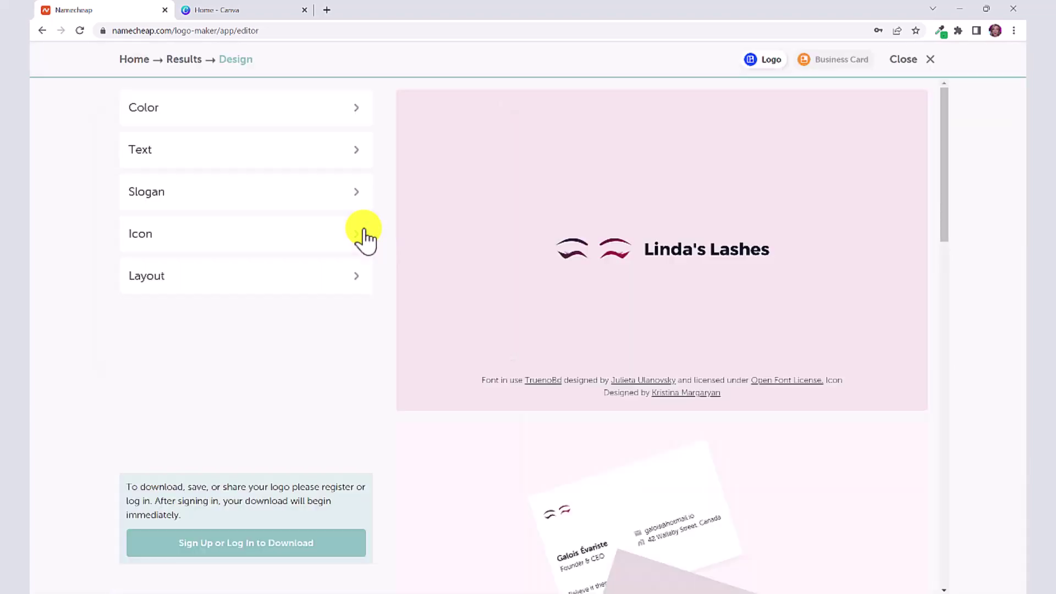
pyautogui.click(332, 118)
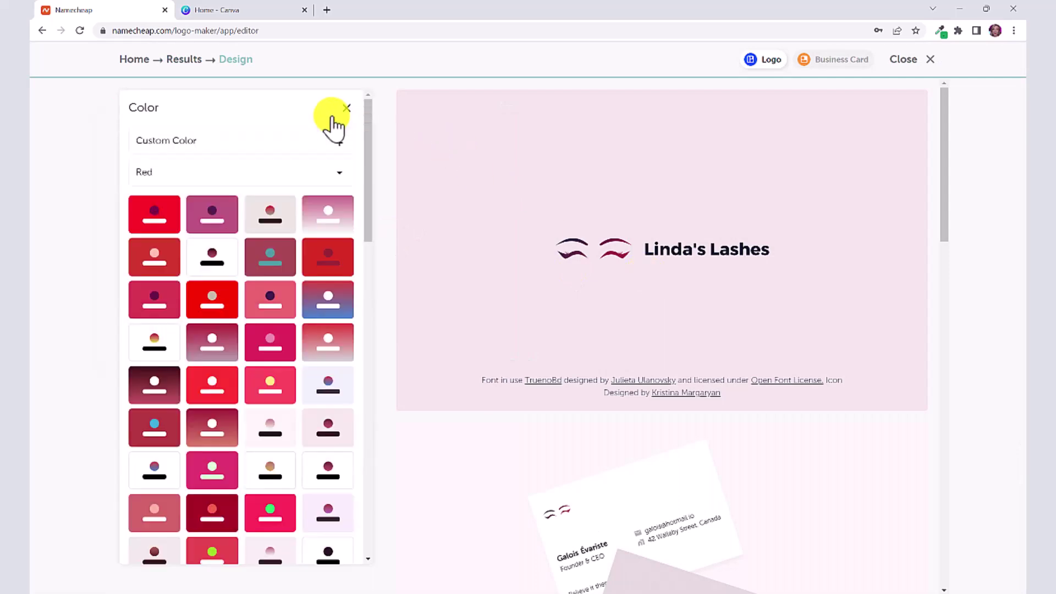
pyautogui.click(328, 217)
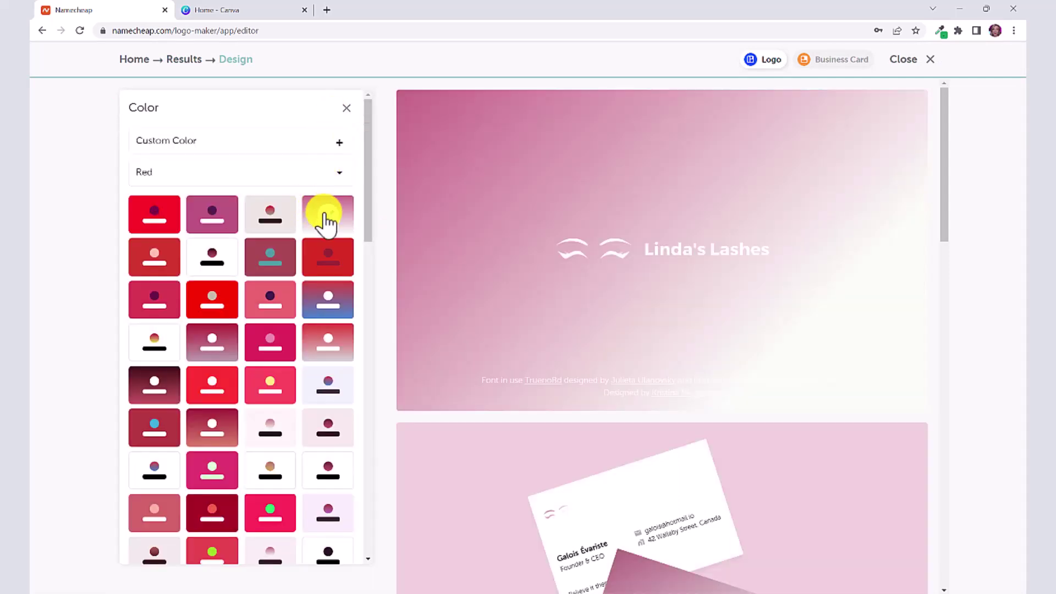
pyautogui.click(252, 223)
pyautogui.click(209, 216)
pyautogui.click(157, 224)
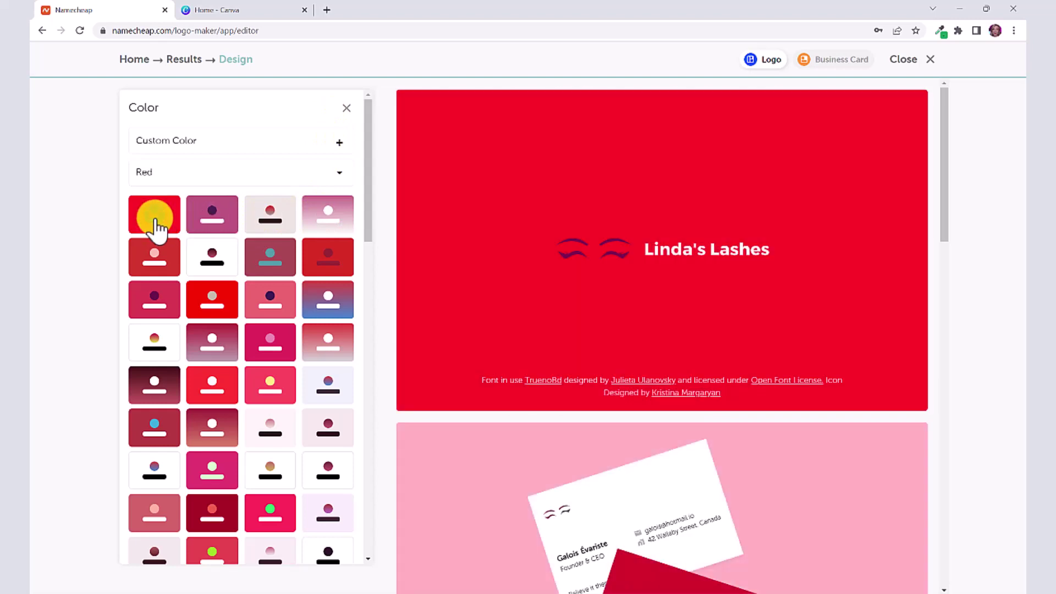
pyautogui.click(213, 220)
pyautogui.click(327, 217)
pyautogui.click(329, 474)
pyautogui.click(328, 439)
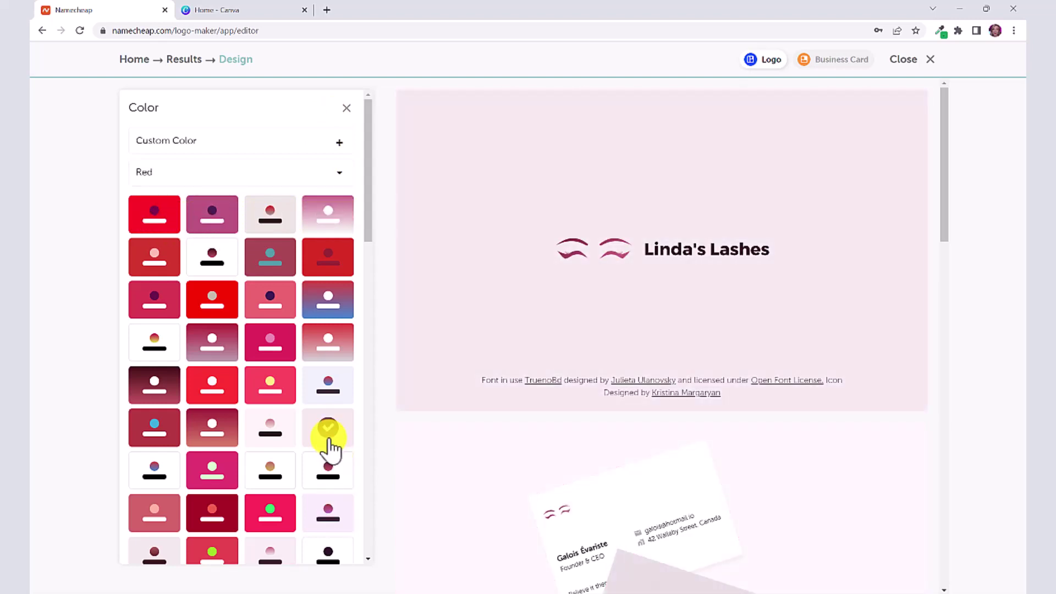
# Step: Discard custom part colours and preview Blue palette schemes, including purple gradient and light blue
pyautogui.click(294, 150)
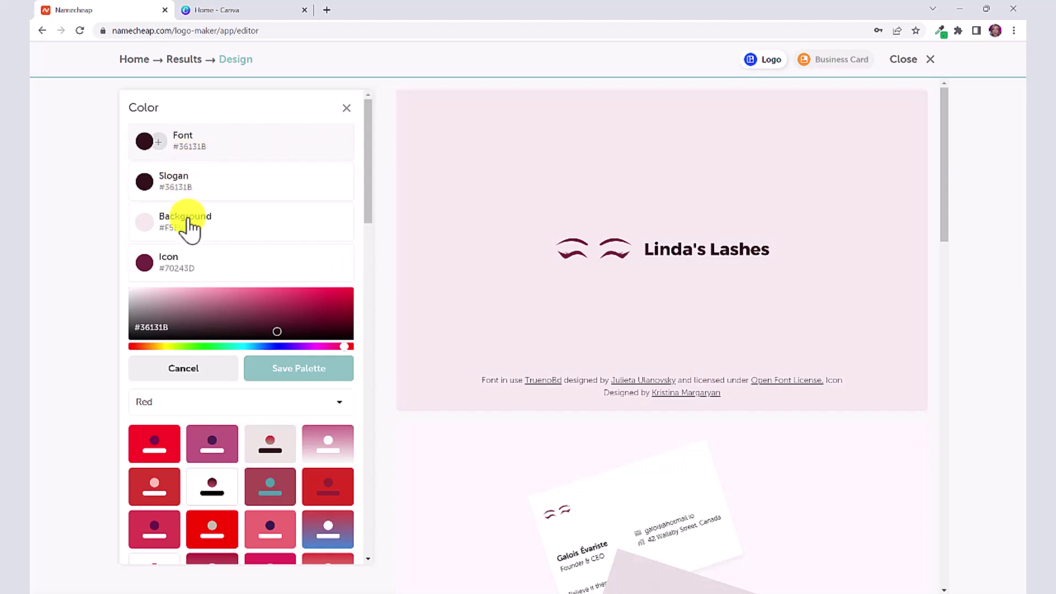
pyautogui.click(192, 370)
pyautogui.click(278, 171)
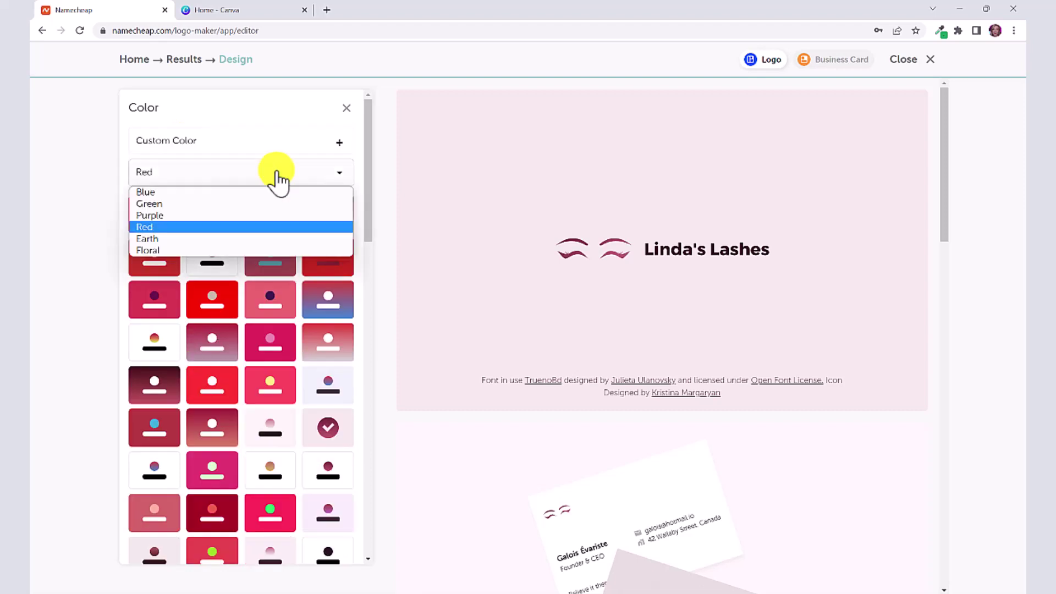
pyautogui.click(256, 192)
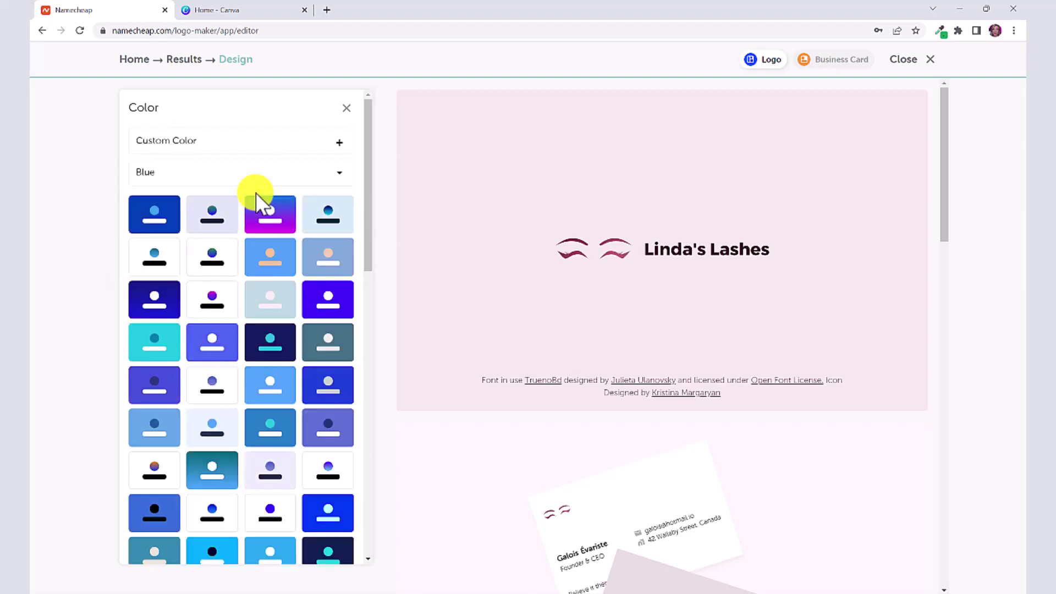
pyautogui.click(278, 251)
pyautogui.click(271, 216)
pyautogui.click(329, 220)
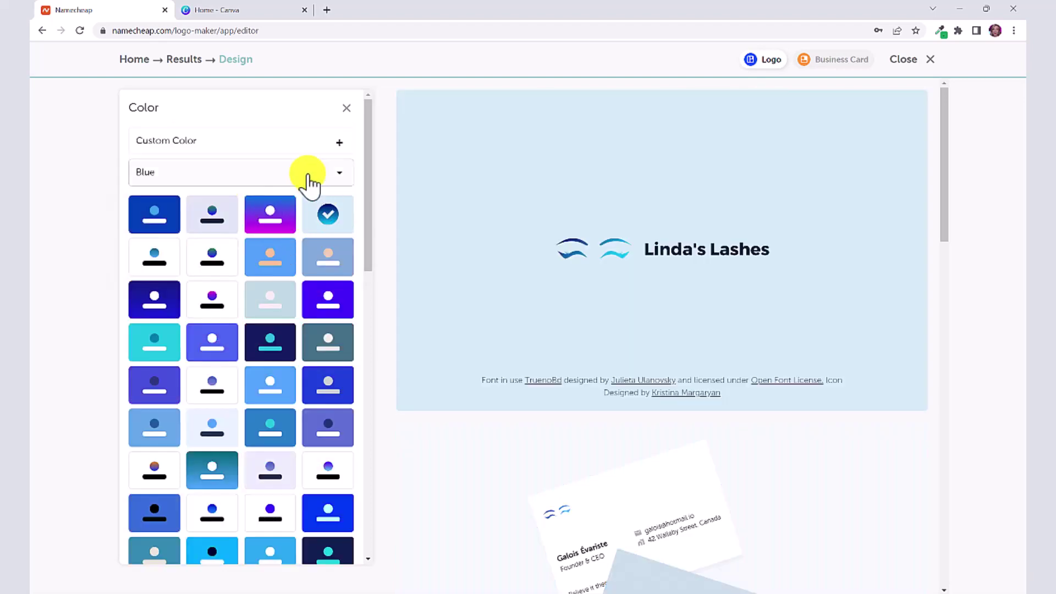
# Step: Browse the Earth and Floral palette families
pyautogui.click(226, 179)
pyautogui.click(209, 238)
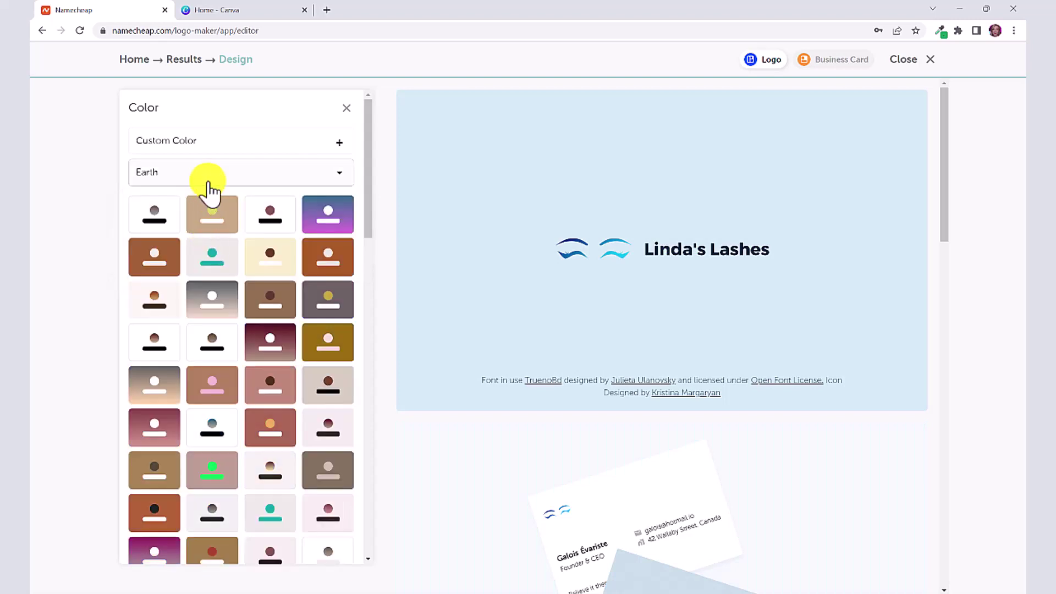
pyautogui.click(207, 175)
pyautogui.click(206, 250)
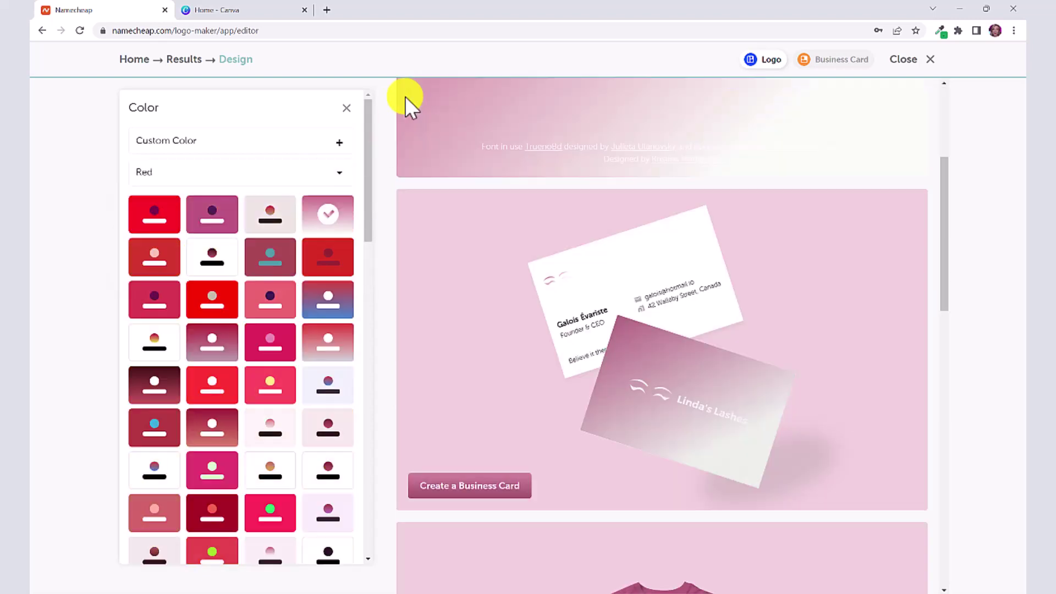
pyautogui.scroll(4, 526, 301)
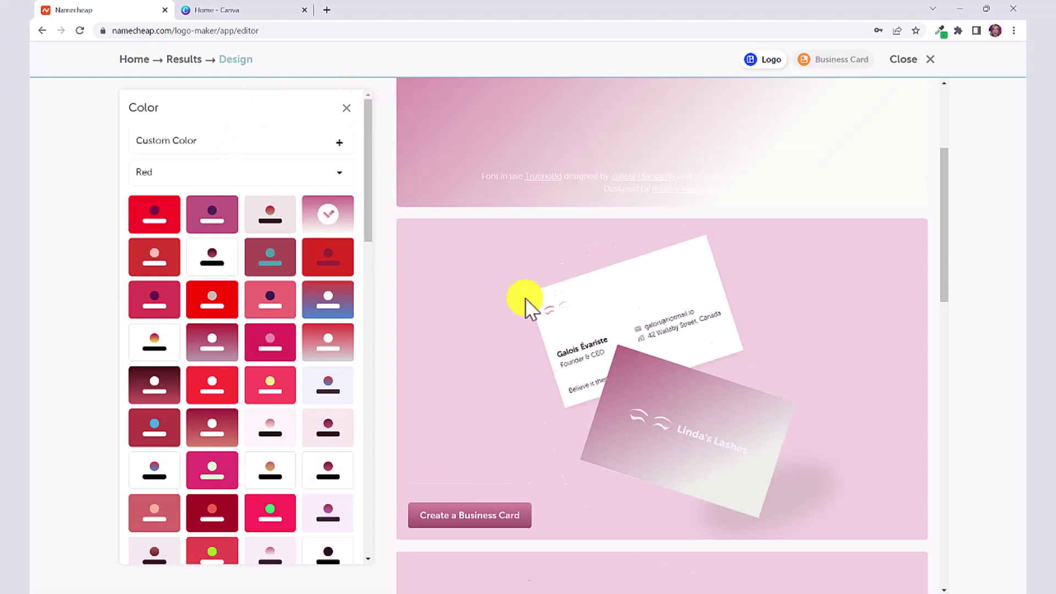
# Step: Try several business-name fonts, then return to the original bold font
pyautogui.click(347, 109)
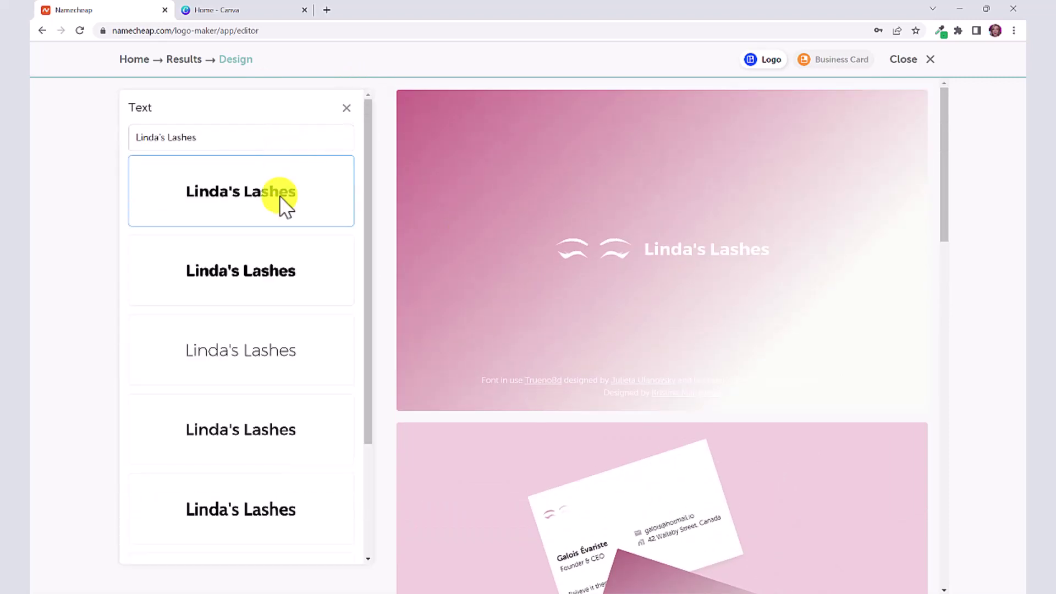
pyautogui.click(271, 274)
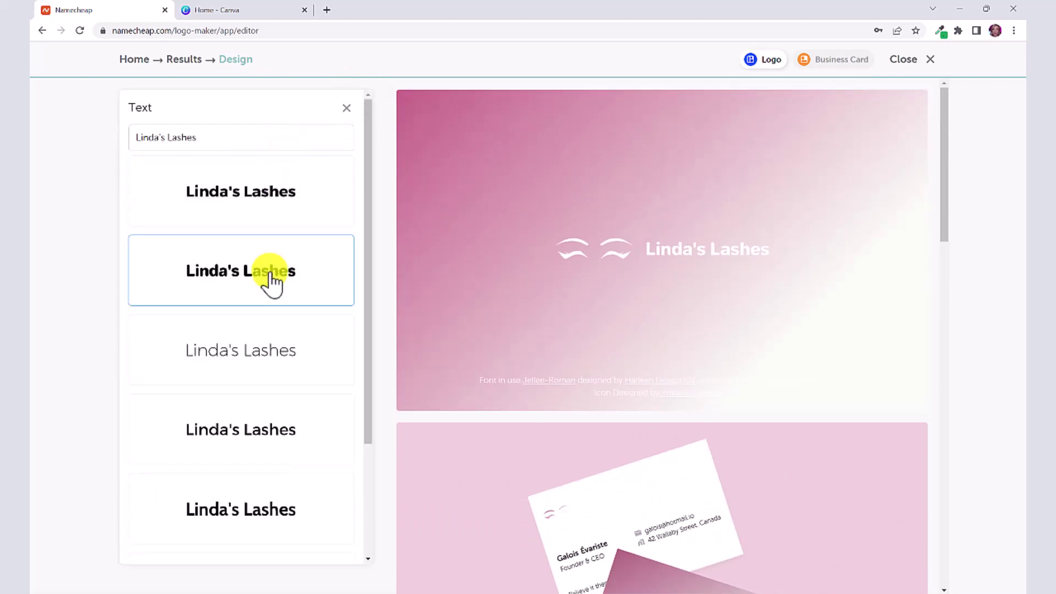
pyautogui.click(270, 432)
pyautogui.click(270, 480)
pyautogui.click(292, 216)
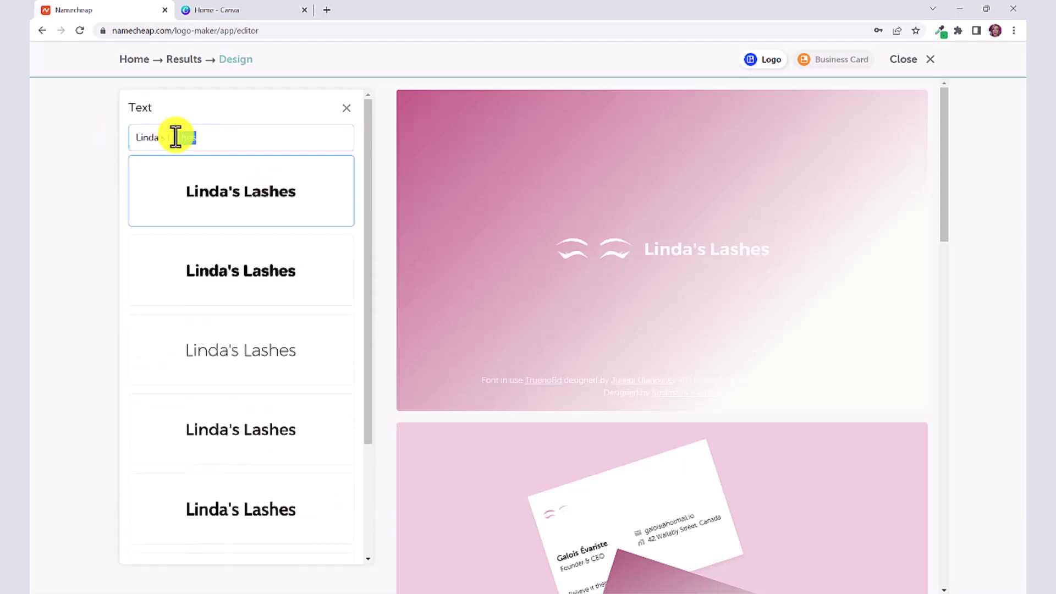
# Step: Add the LUSH & GLAM slogan to the logo
pyautogui.click(206, 139)
pyautogui.scroll(-5, 226, 138)
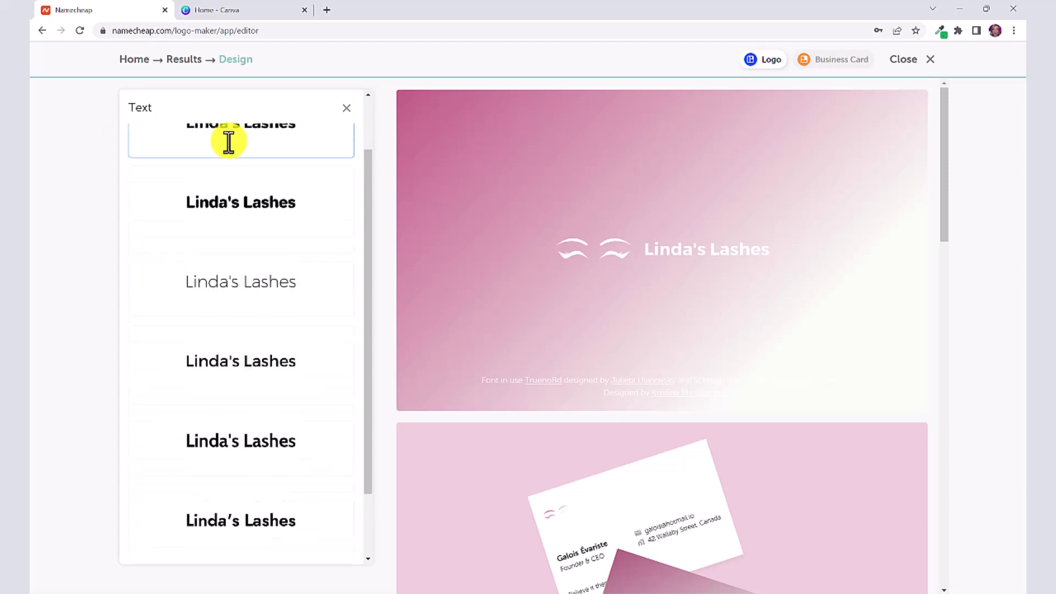
pyautogui.click(314, 200)
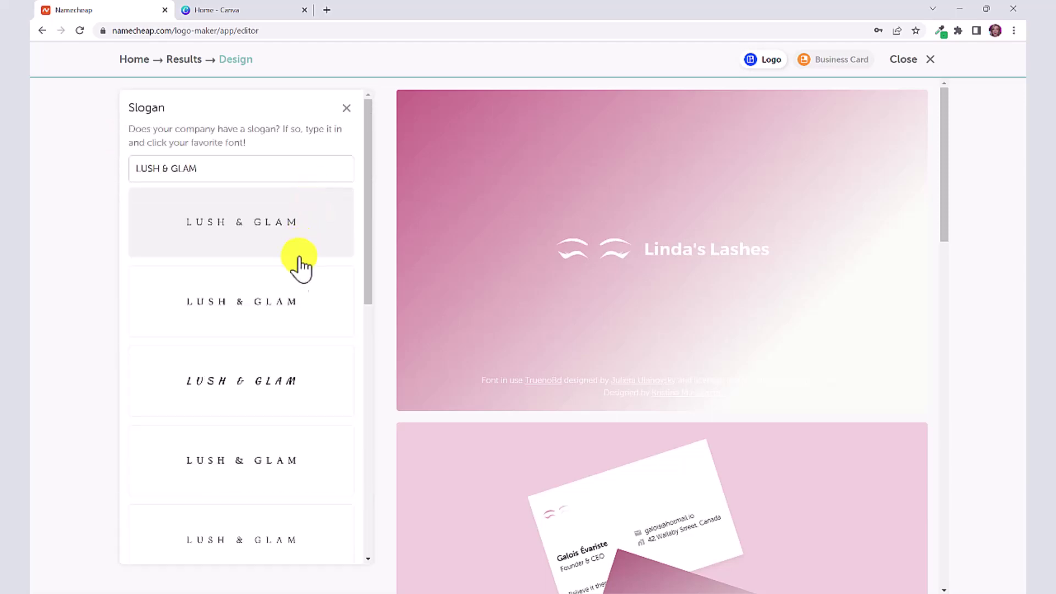
pyautogui.click(290, 305)
# Step: Try italic, serif and brush slogan fonts, settling on spaced capitals
pyautogui.click(285, 224)
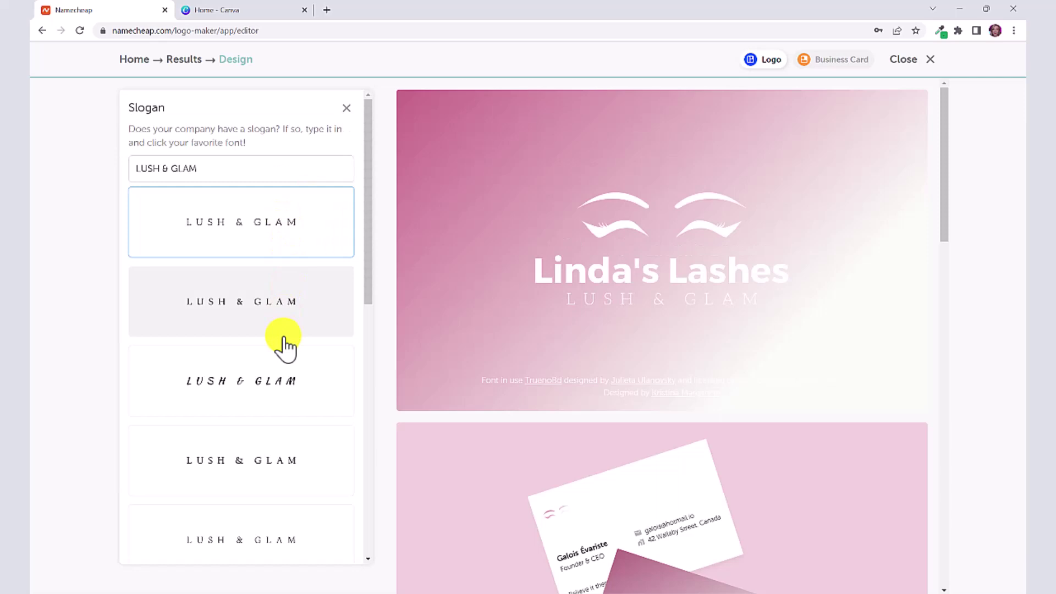
pyautogui.click(279, 378)
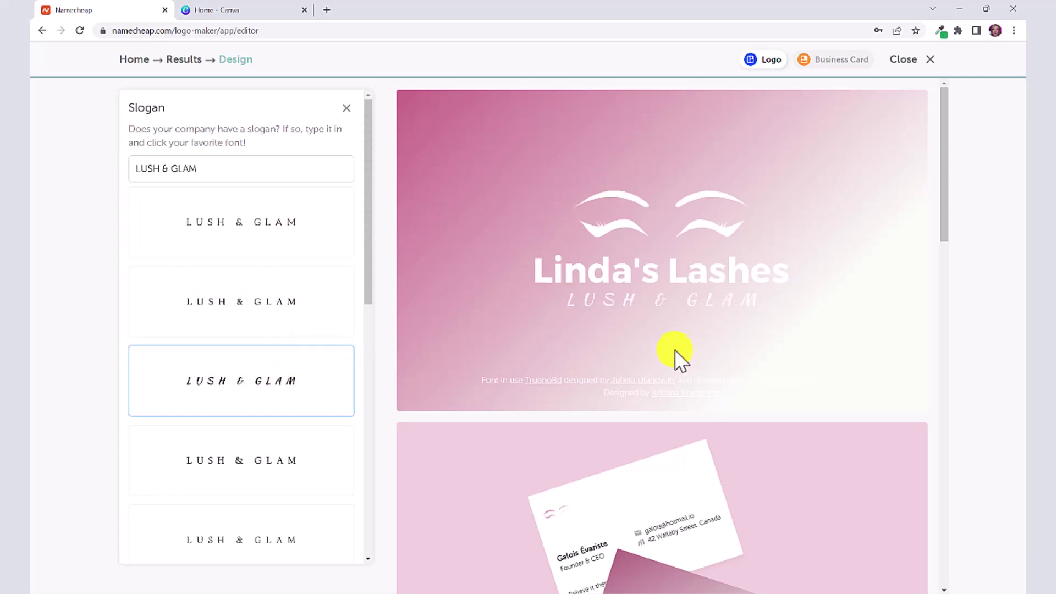
pyautogui.click(319, 466)
pyautogui.click(294, 542)
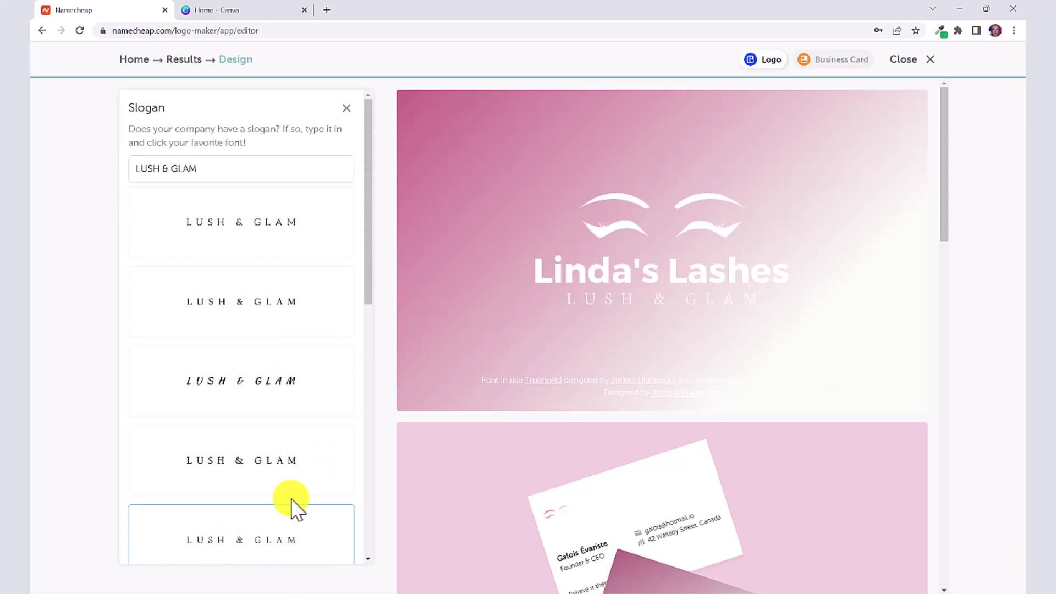
pyautogui.click(290, 484)
pyautogui.scroll(-3, 280, 451)
pyautogui.click(279, 442)
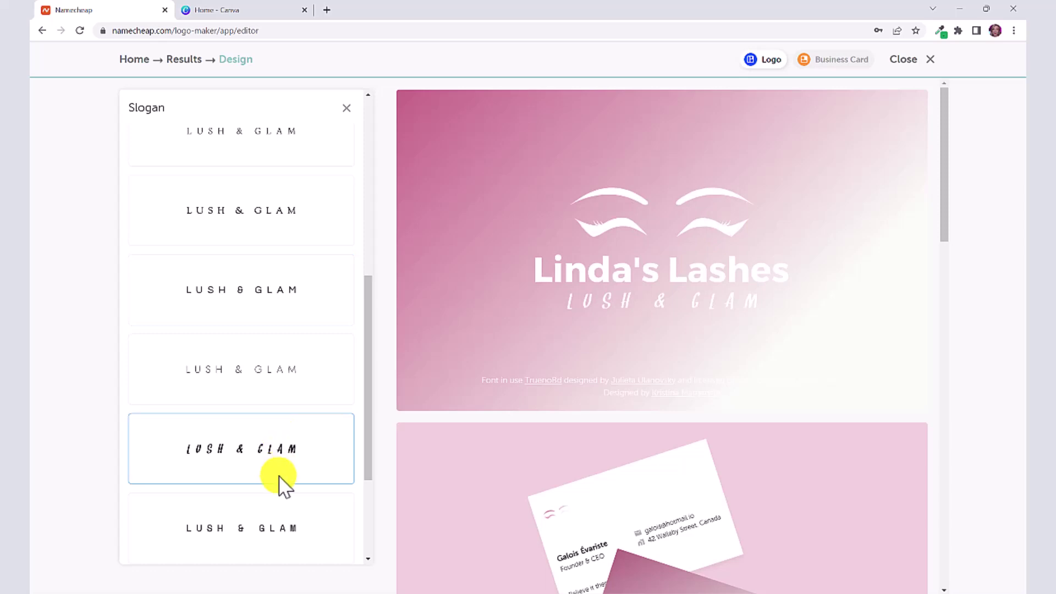
pyautogui.click(276, 510)
pyautogui.click(297, 316)
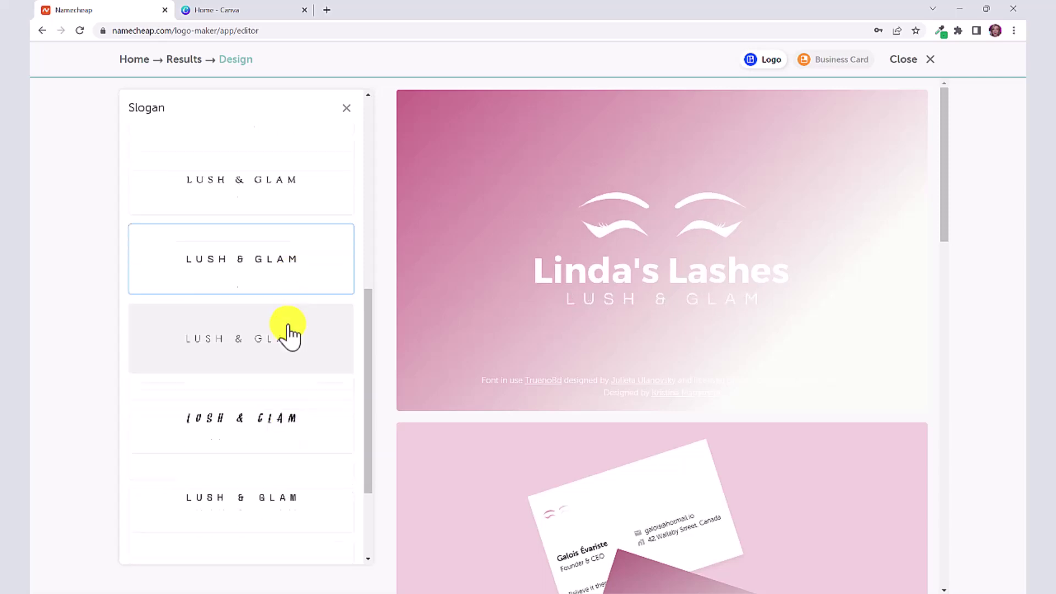
pyautogui.scroll(-10, 281, 385)
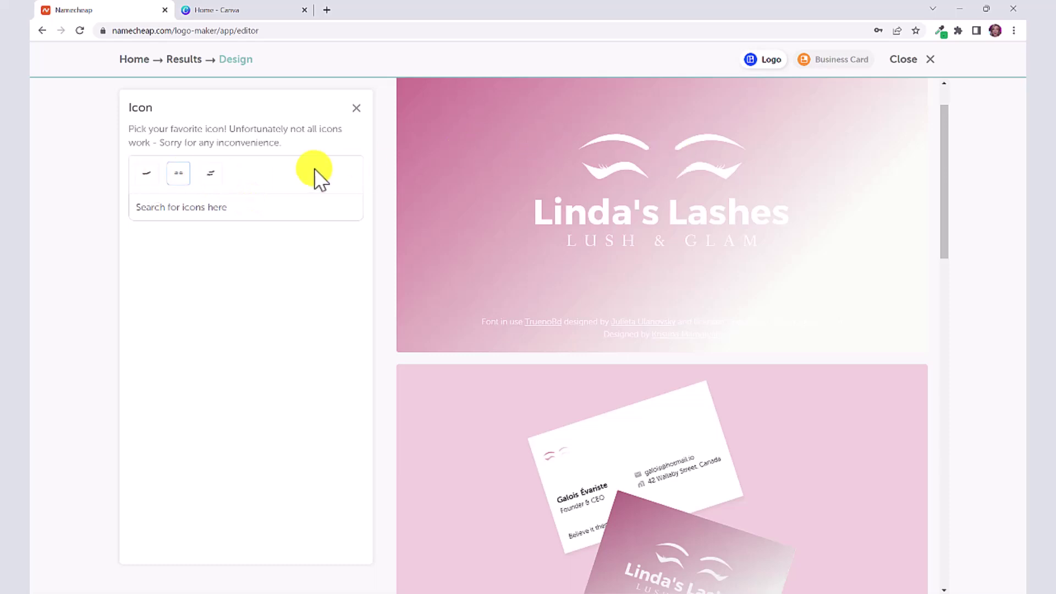
# Step: Search icons for 'lashes' and pick the lashed eyes with brows icon
pyautogui.click(147, 174)
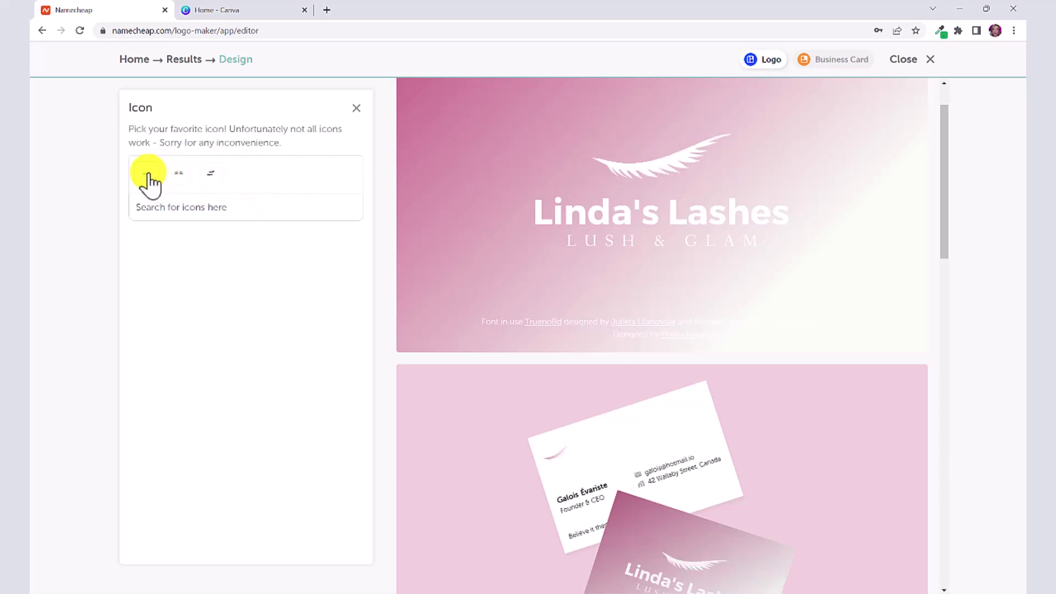
pyautogui.click(210, 174)
pyautogui.click(178, 173)
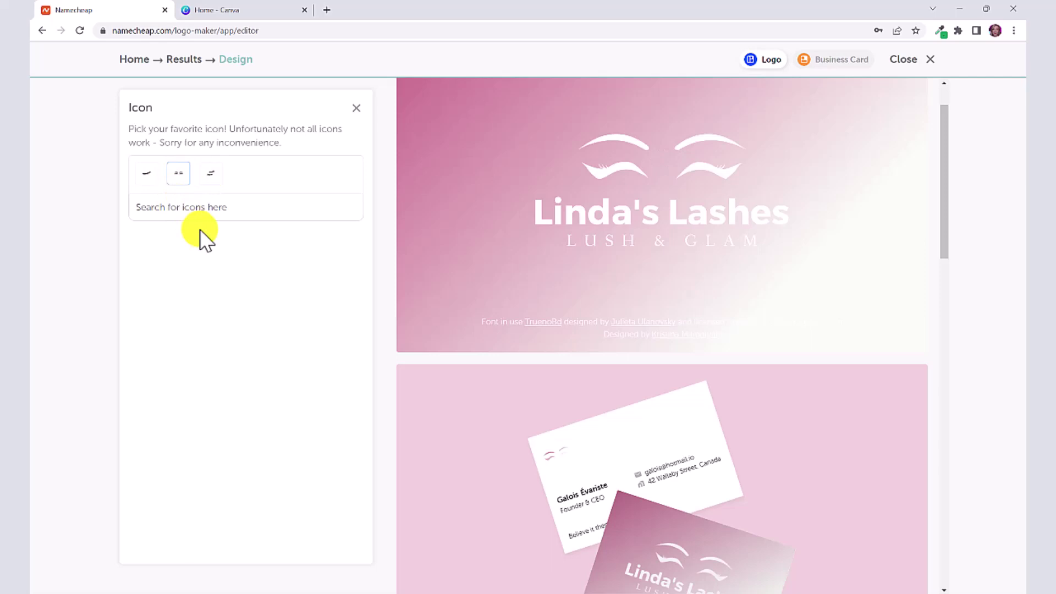
pyautogui.click(203, 217)
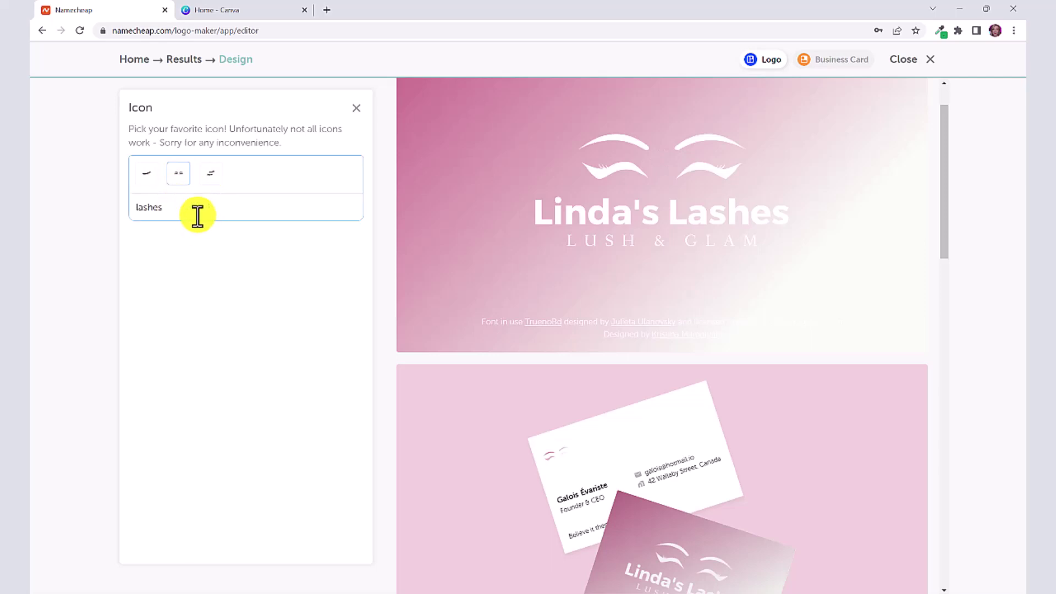
pyautogui.press('Return')
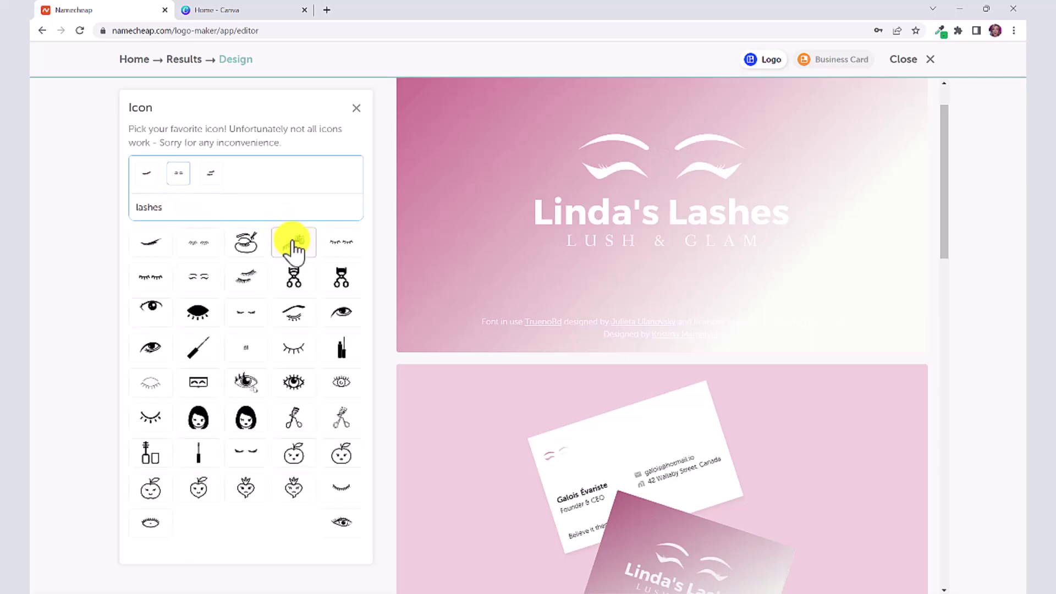
pyautogui.click(154, 308)
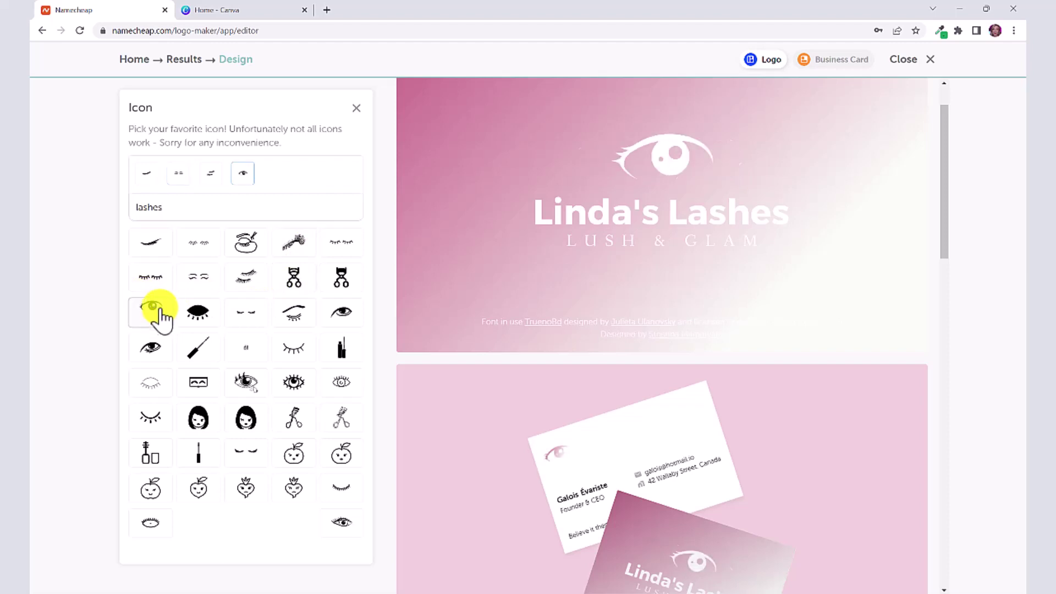
pyautogui.click(152, 277)
pyautogui.click(285, 417)
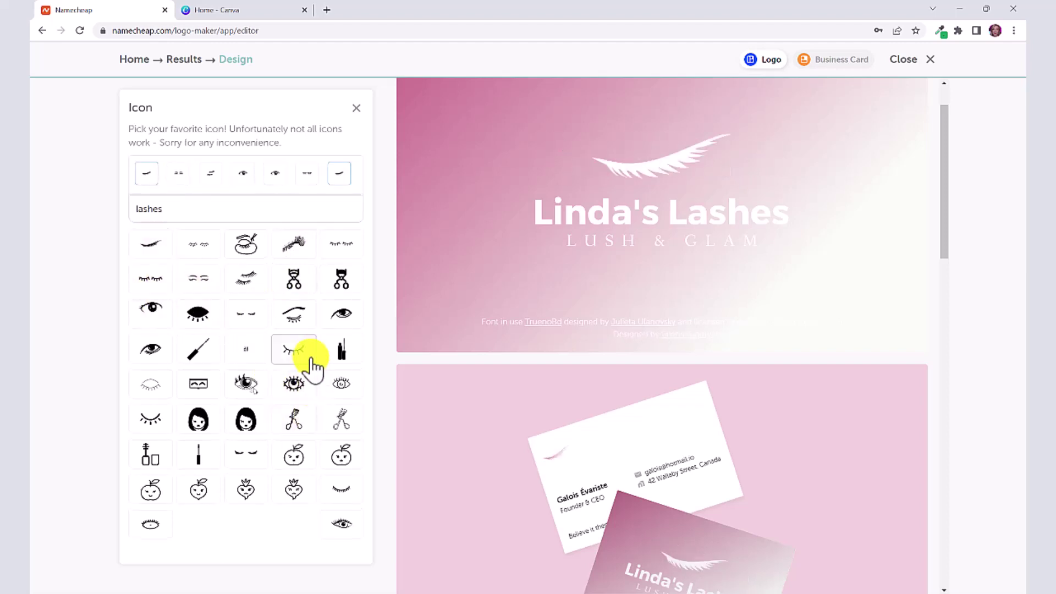
pyautogui.click(311, 347)
# Step: Preview layout options and choose icons, name and LUSH & GLAM tagline stacked
pyautogui.click(262, 279)
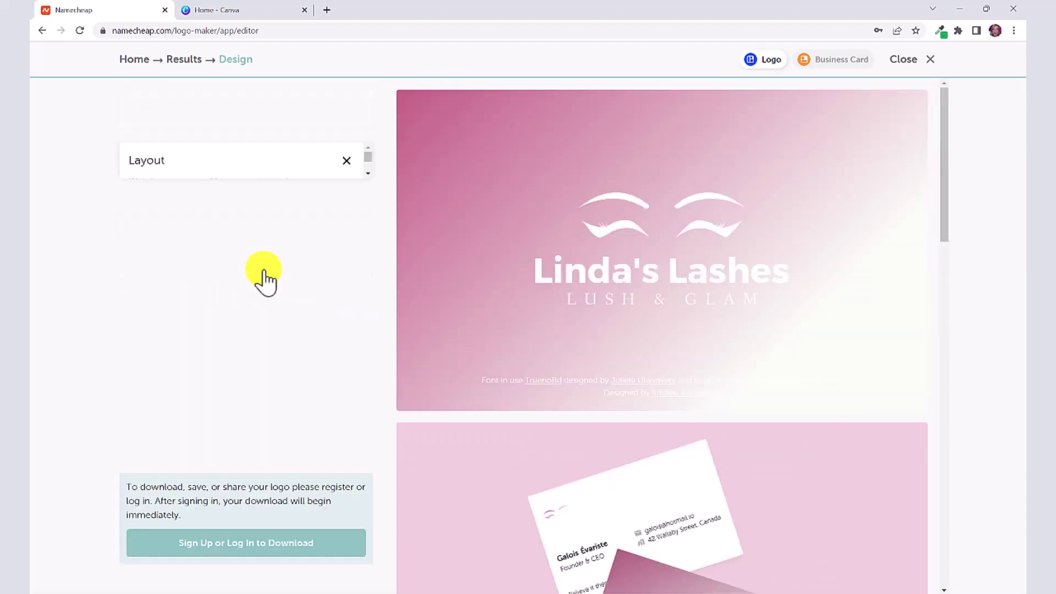
pyautogui.click(289, 205)
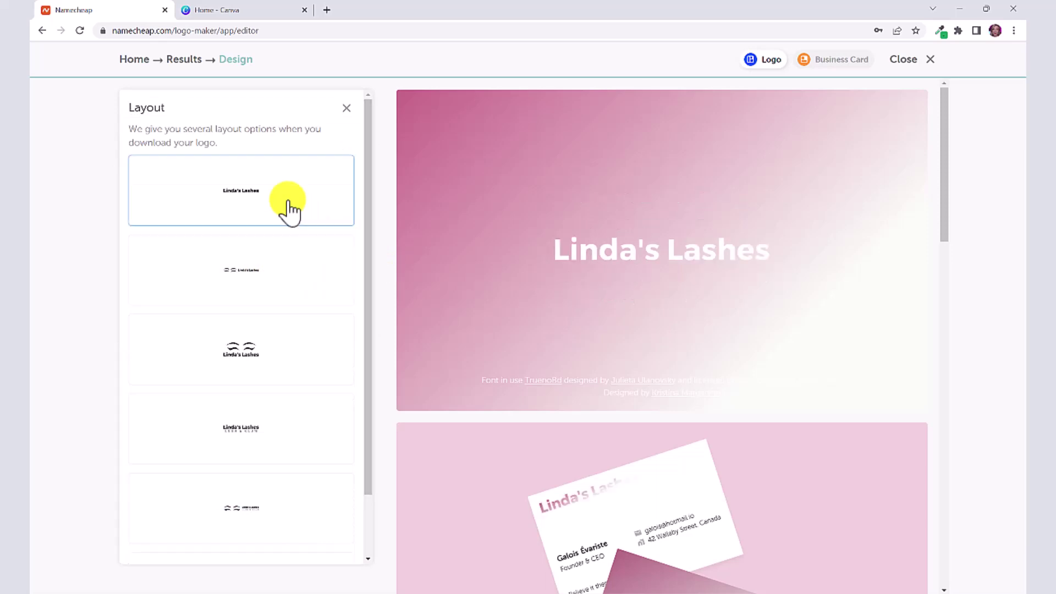
pyautogui.click(296, 254)
pyautogui.click(288, 330)
pyautogui.click(287, 407)
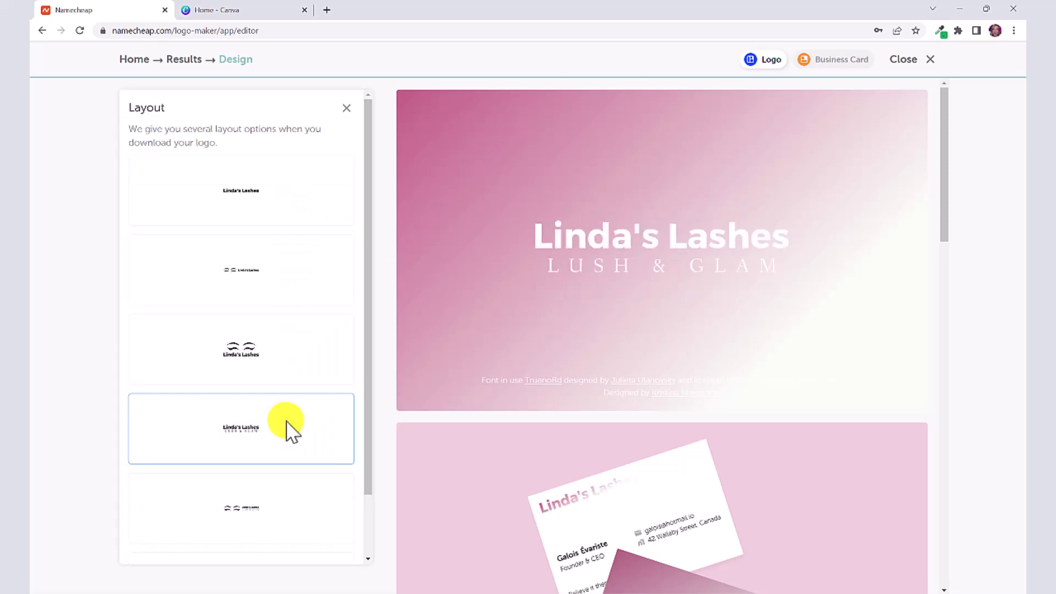
pyautogui.click(284, 503)
pyautogui.scroll(-2, 282, 495)
pyautogui.click(281, 500)
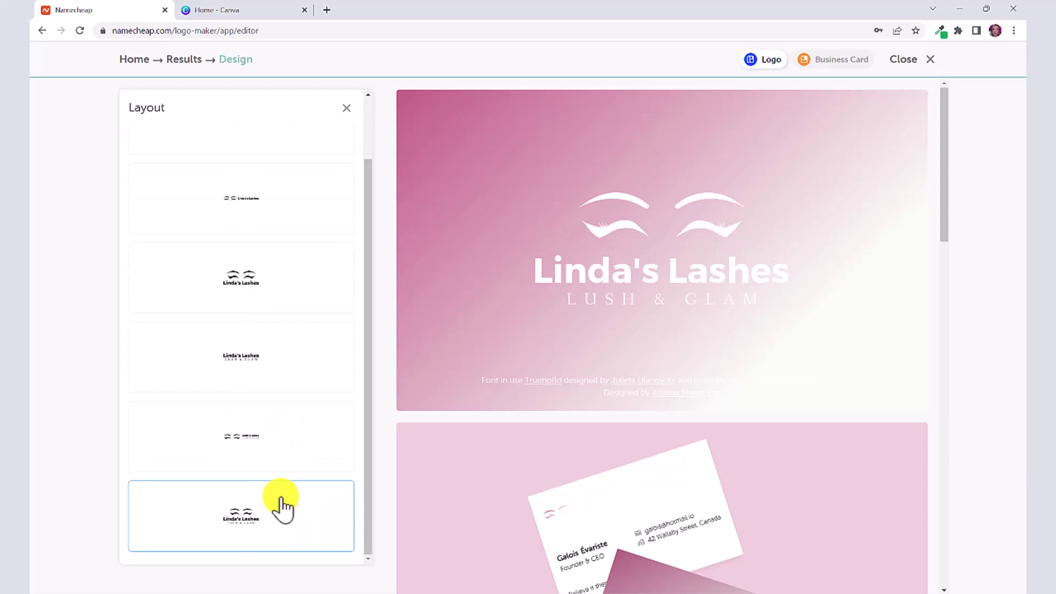
pyautogui.click(303, 291)
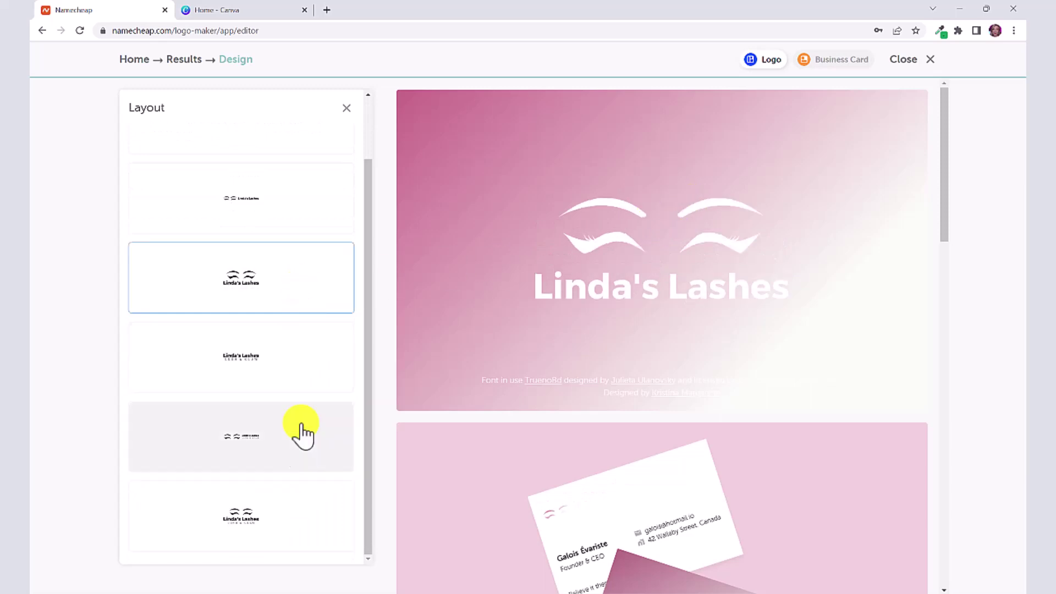
pyautogui.click(287, 514)
pyautogui.scroll(2, 294, 377)
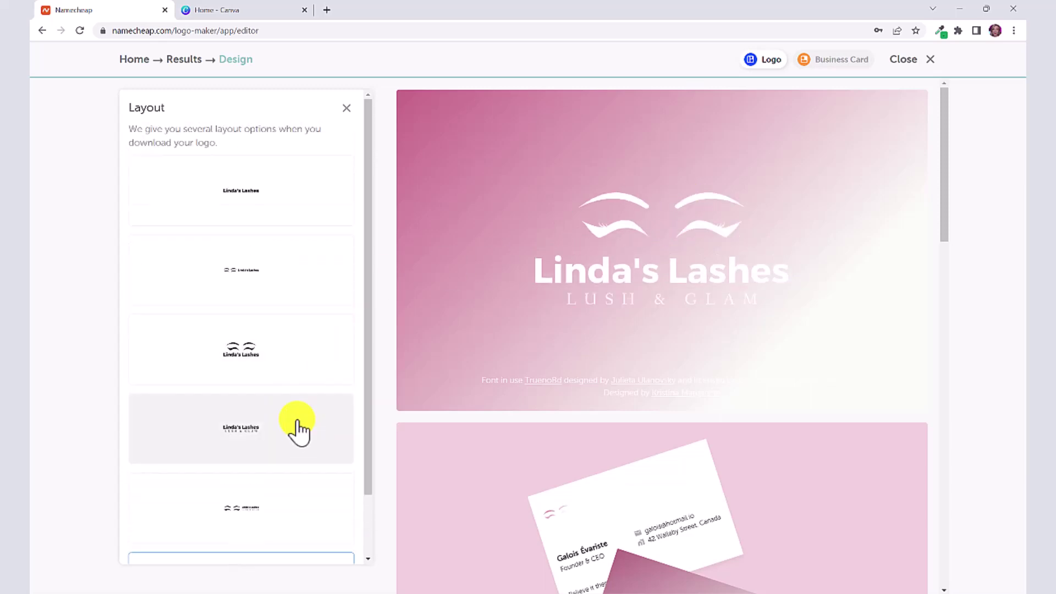
pyautogui.click(300, 440)
pyautogui.click(909, 150)
pyautogui.scroll(-4, 806, 265)
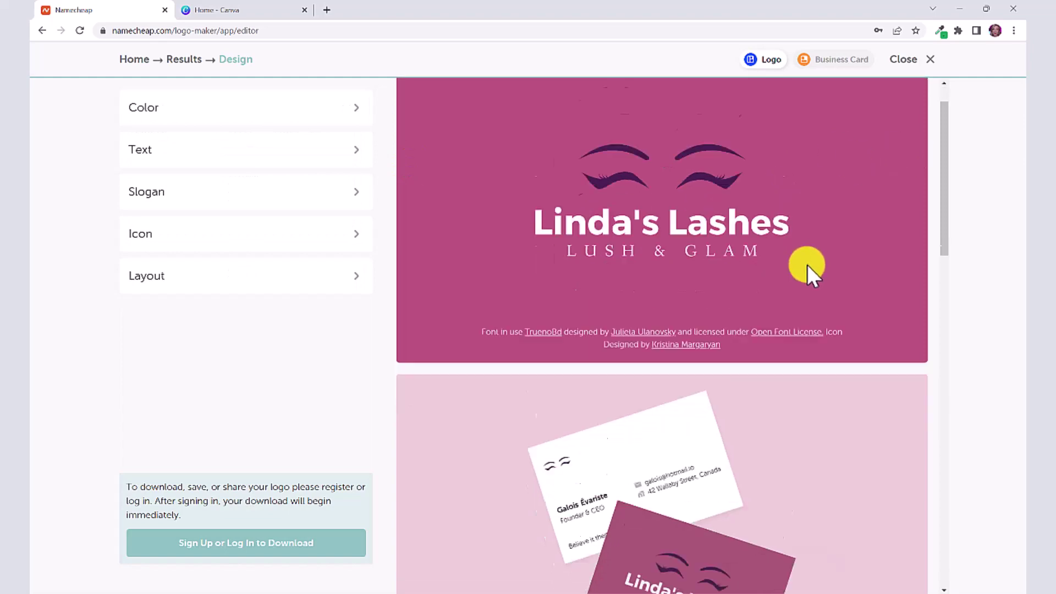
pyautogui.scroll(-2, 681, 300)
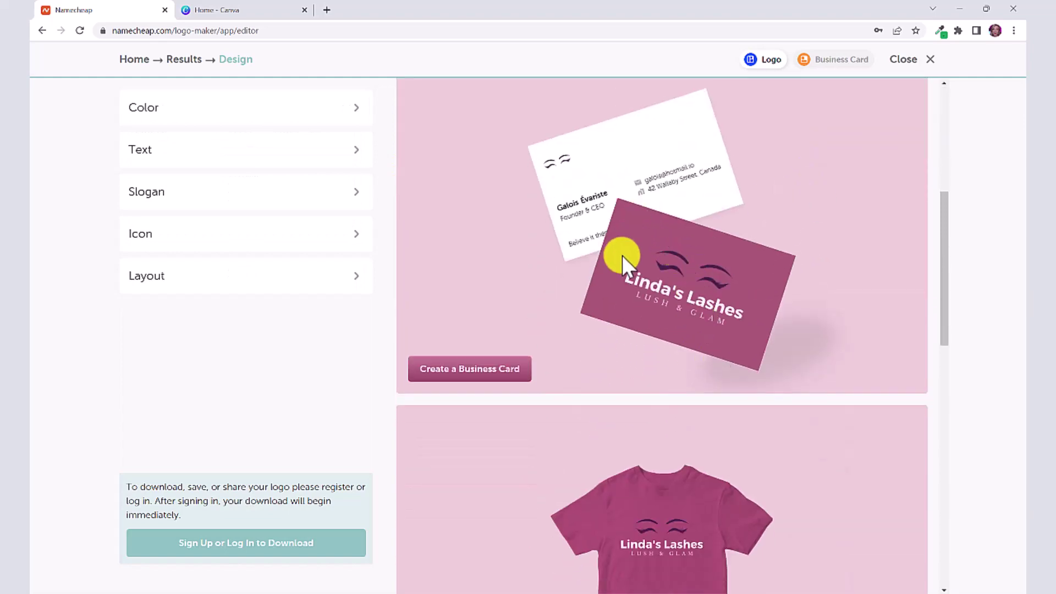
pyautogui.scroll(-10, 780, 279)
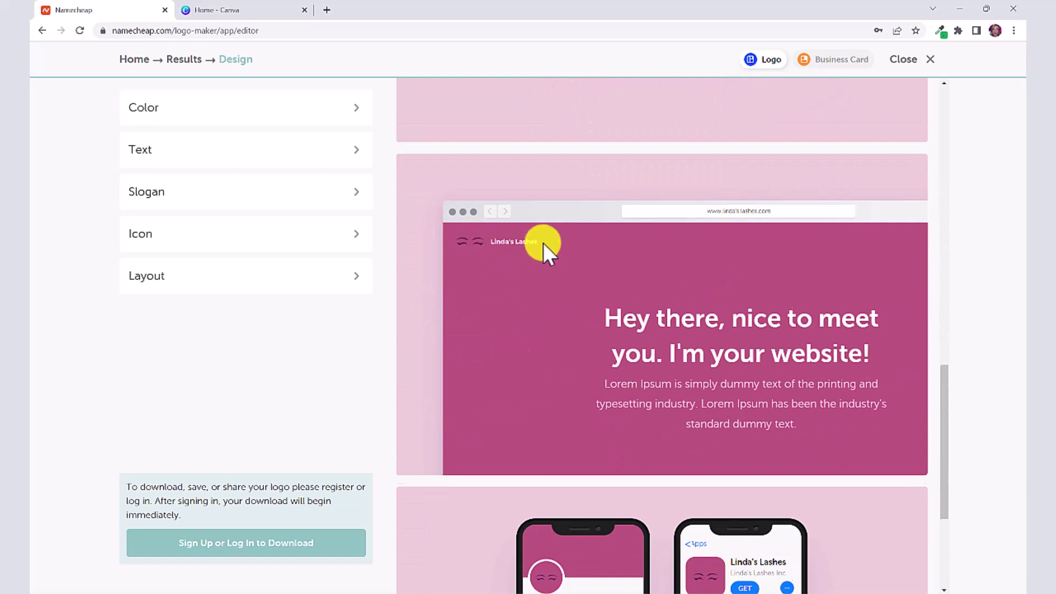
pyautogui.scroll(-4, 544, 245)
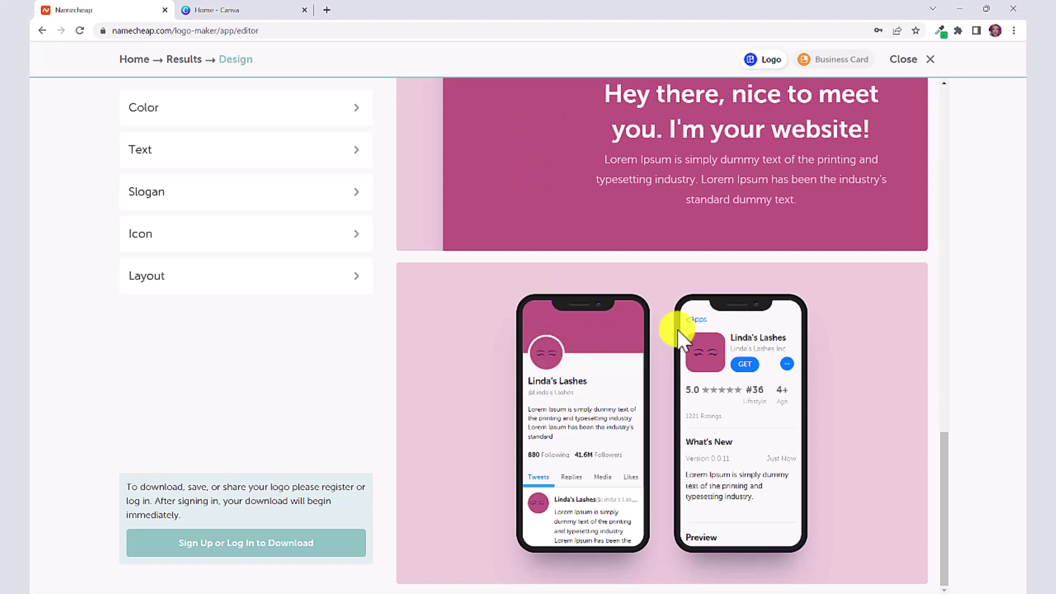
pyautogui.scroll(20, 724, 266)
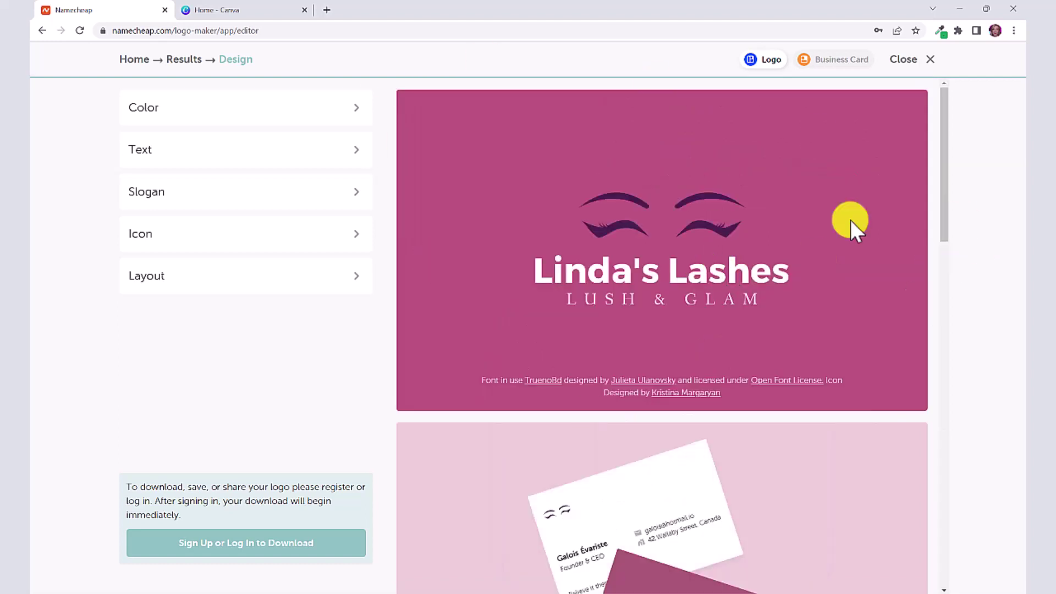
# Step: Sign up for a new Namecheap account to download the Linda's Lashes logo
pyautogui.click(201, 550)
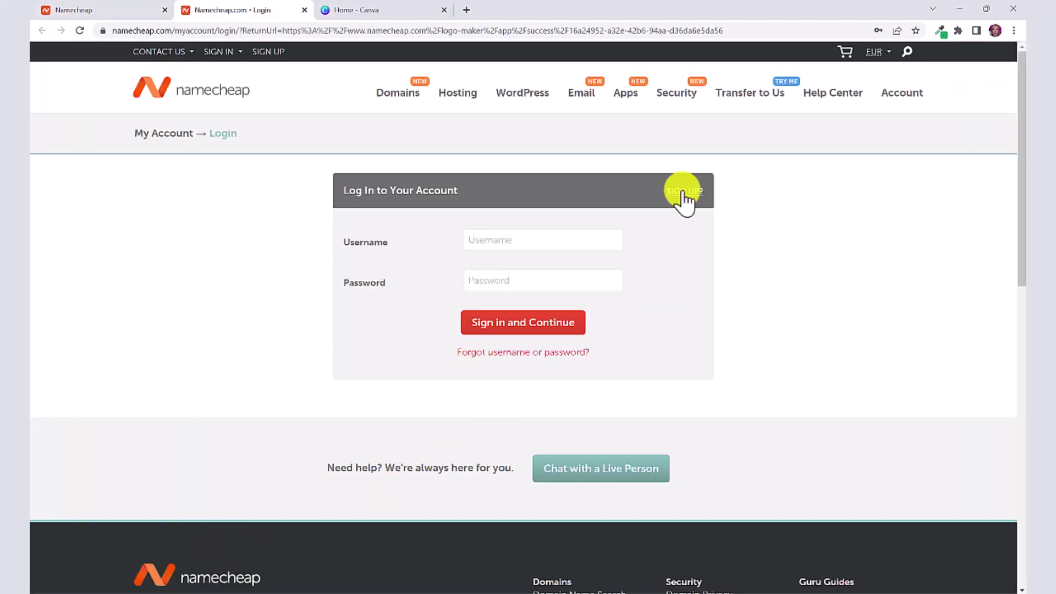
pyautogui.click(683, 193)
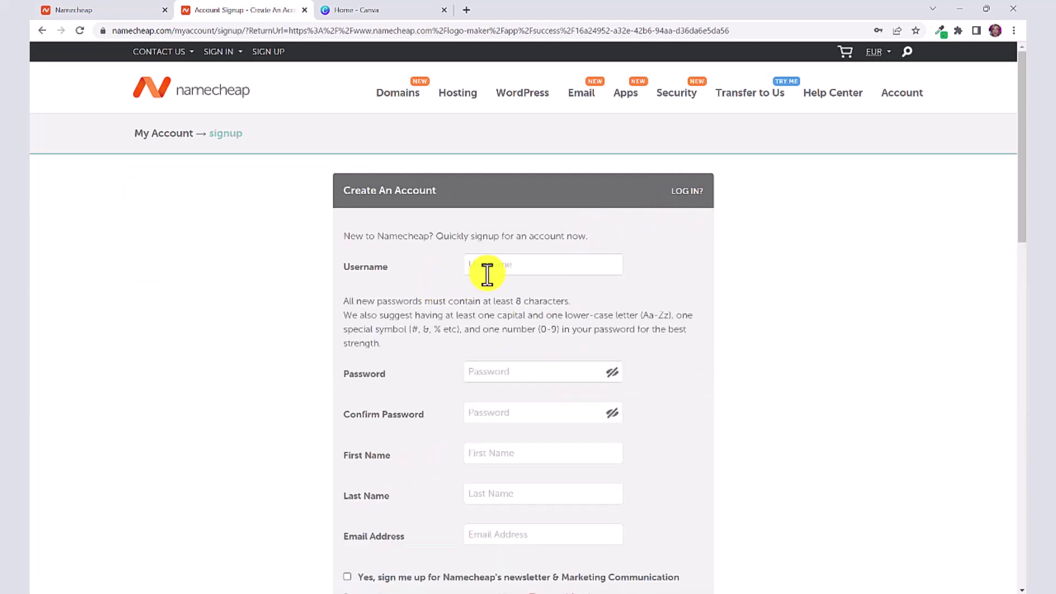
pyautogui.scroll(-1, 489, 270)
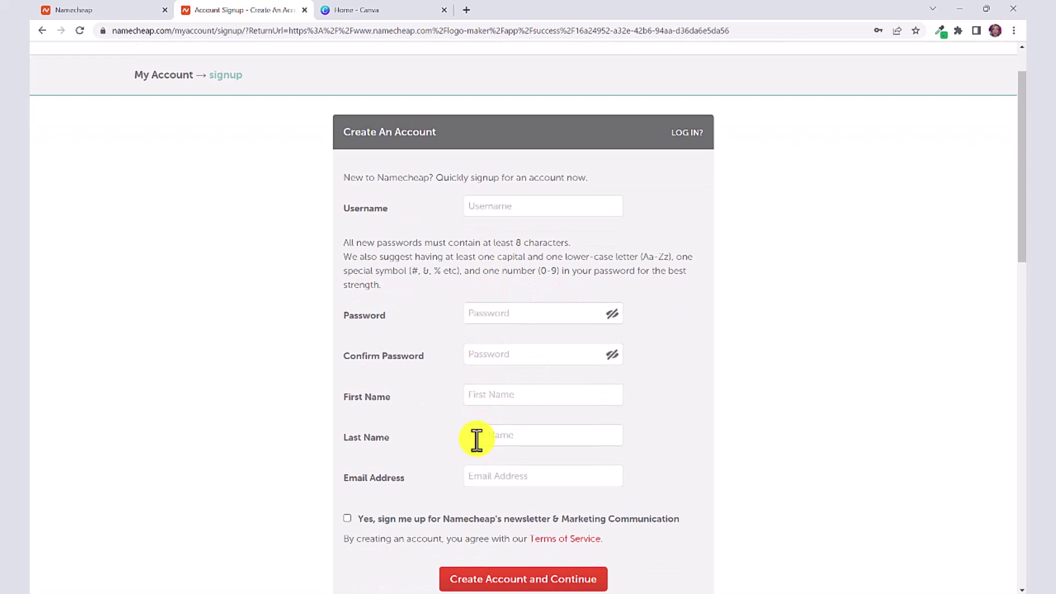
pyautogui.scroll(-1, 491, 476)
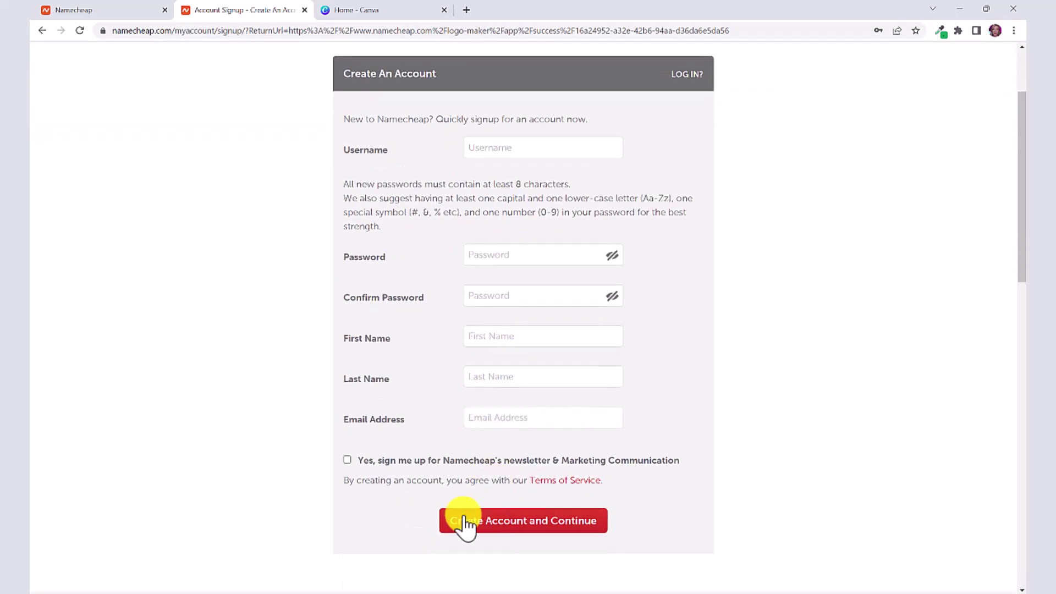
pyautogui.click(545, 521)
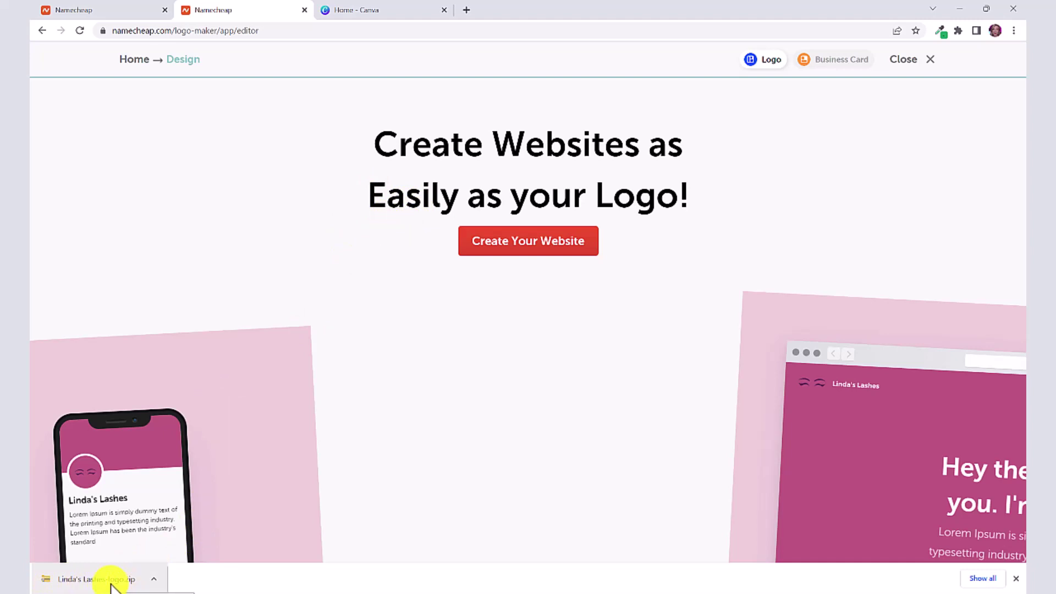
# Step: Open the downloaded logo zip and preview its cover and default logo images
pyautogui.click(131, 584)
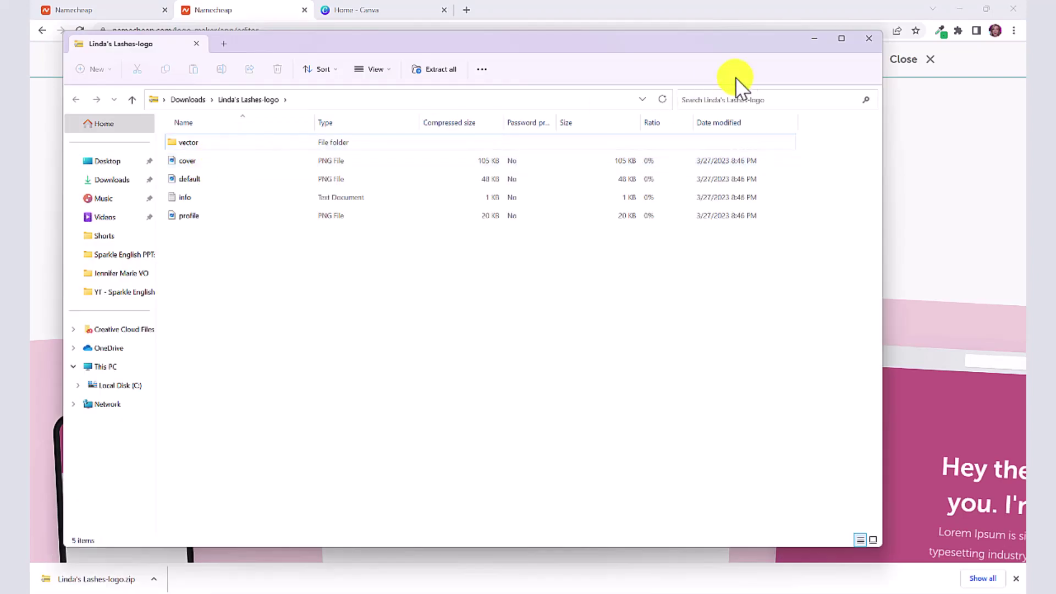
pyautogui.doubleClick(207, 161)
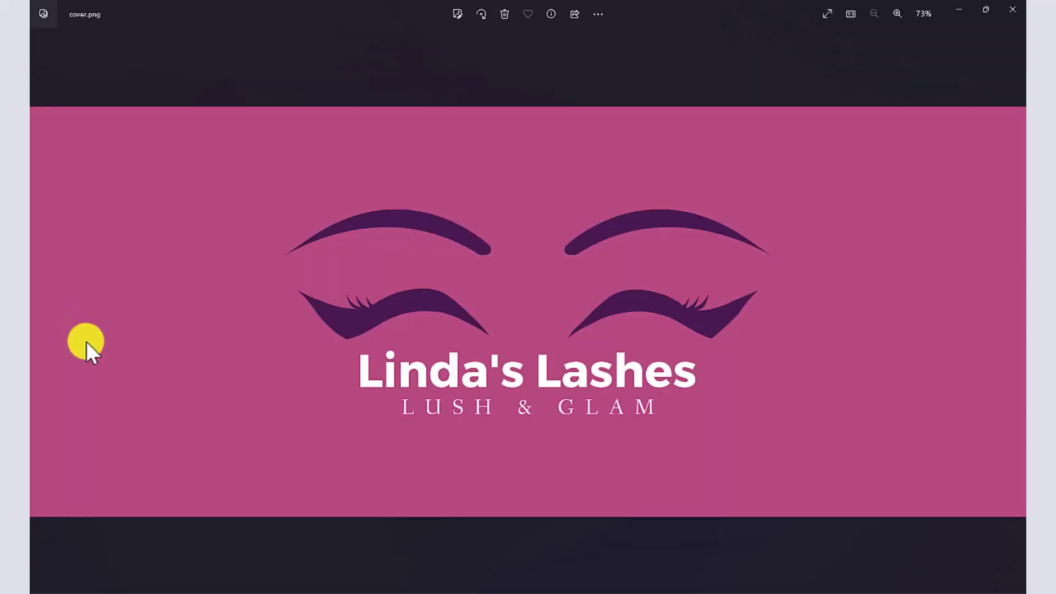
pyautogui.click(1012, 10)
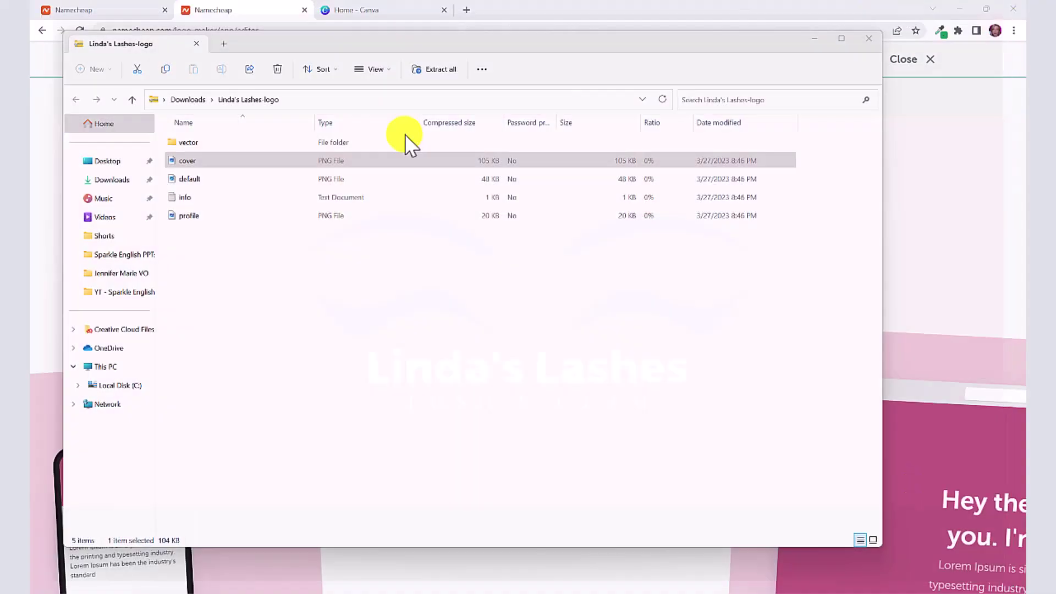
pyautogui.doubleClick(406, 144)
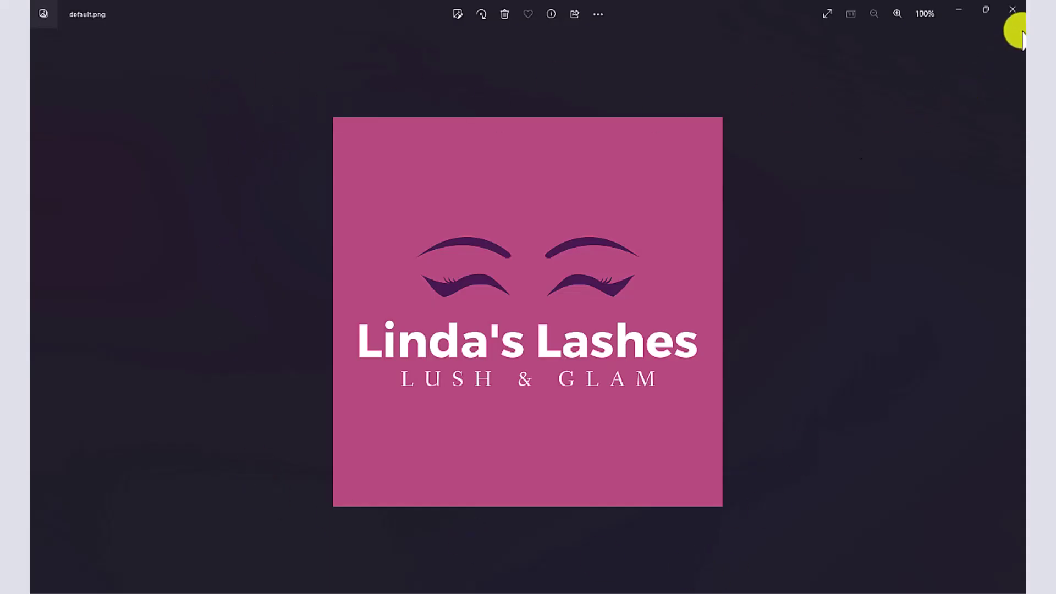
pyautogui.click(1012, 11)
# Step: Open the package's info text file, then open the vector folder
pyautogui.click(202, 197)
pyautogui.doubleClick(715, 199)
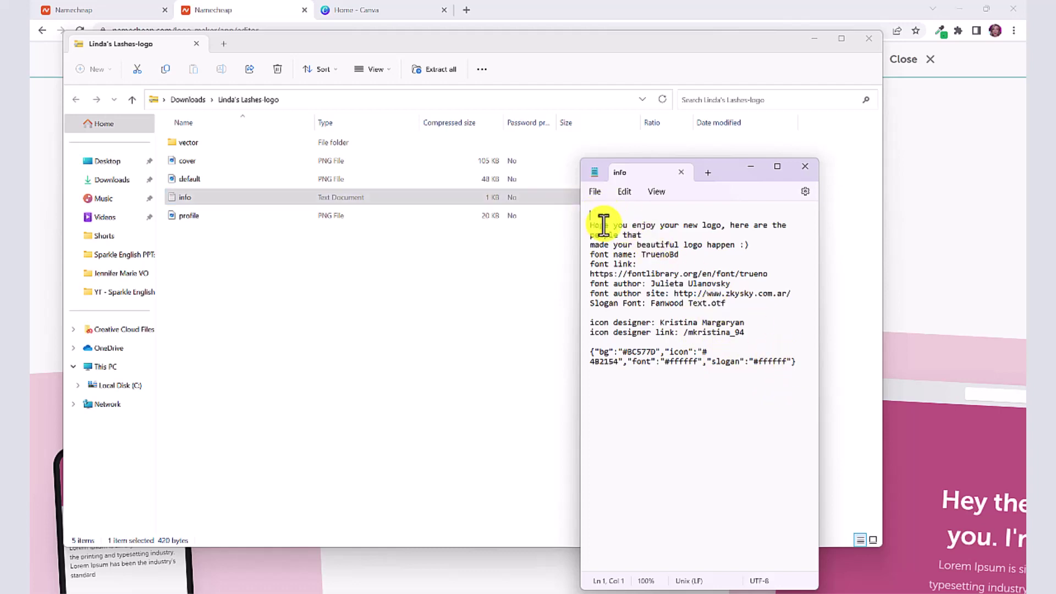
pyautogui.click(528, 259)
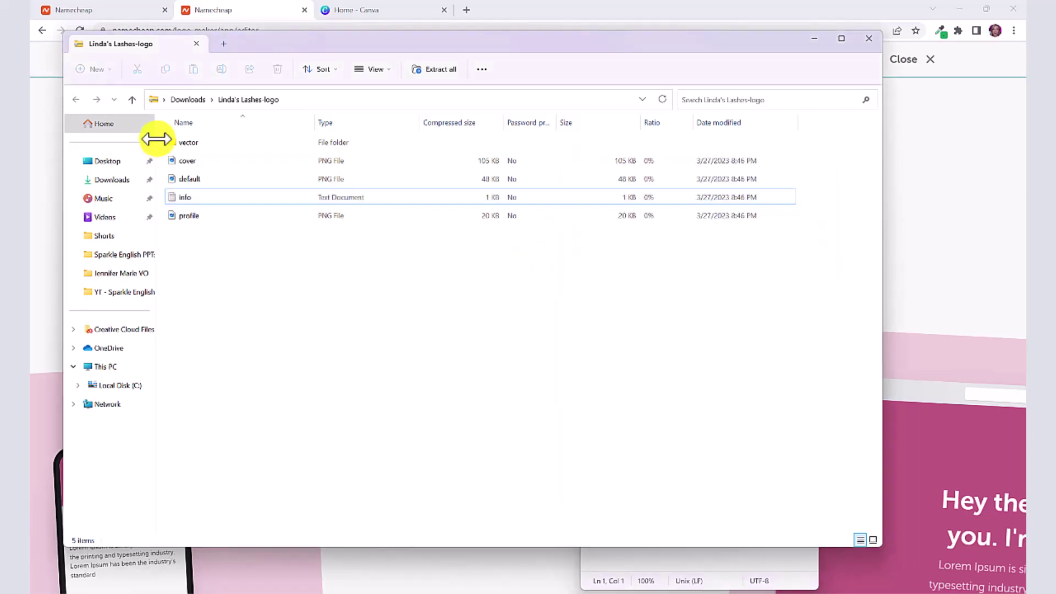
pyautogui.doubleClick(182, 143)
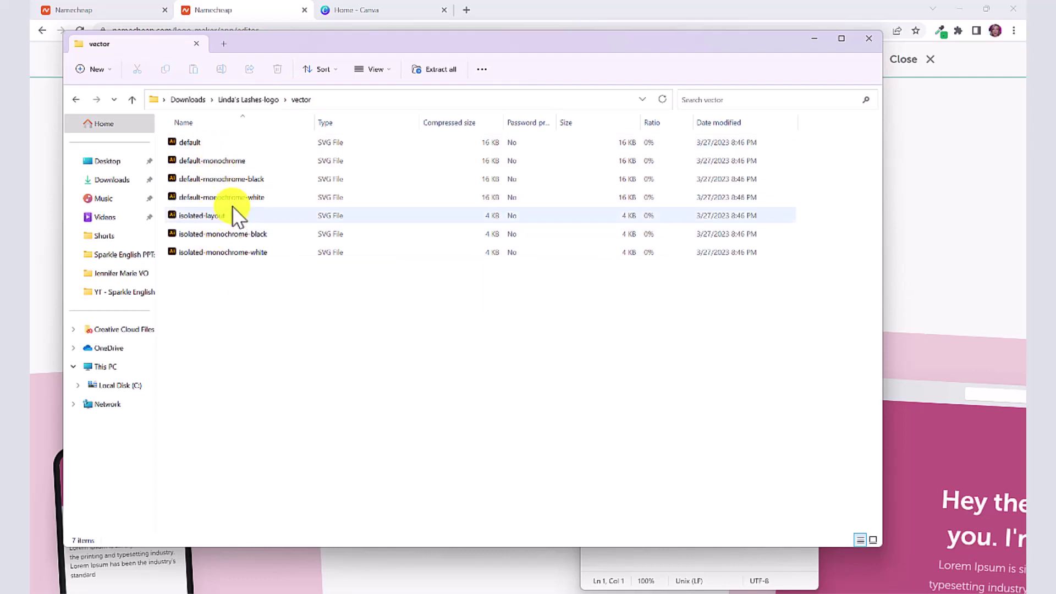
# Step: Open default.svg in Illustrator and scale the eyes-and-brows icon to about 220 pt wide
pyautogui.click(212, 148)
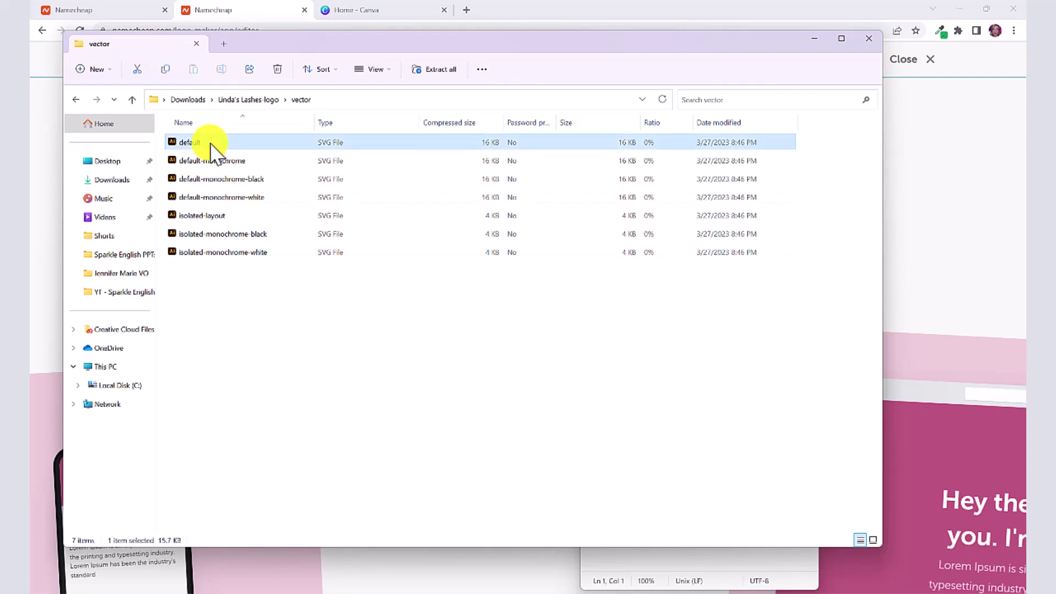
pyautogui.doubleClick(211, 147)
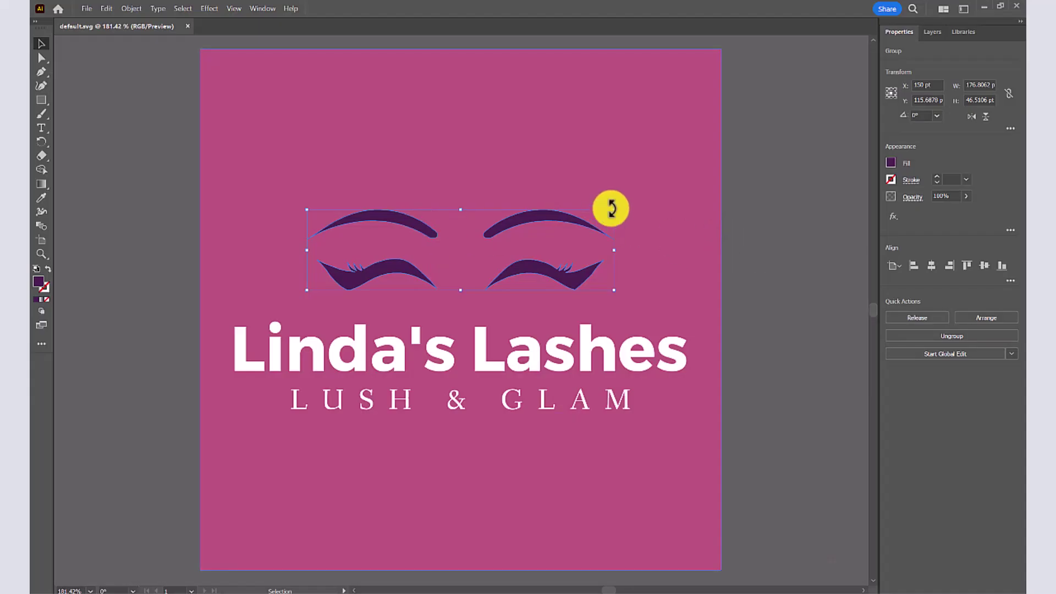
pyautogui.moveTo(613, 210); pyautogui.dragTo(698, 160)
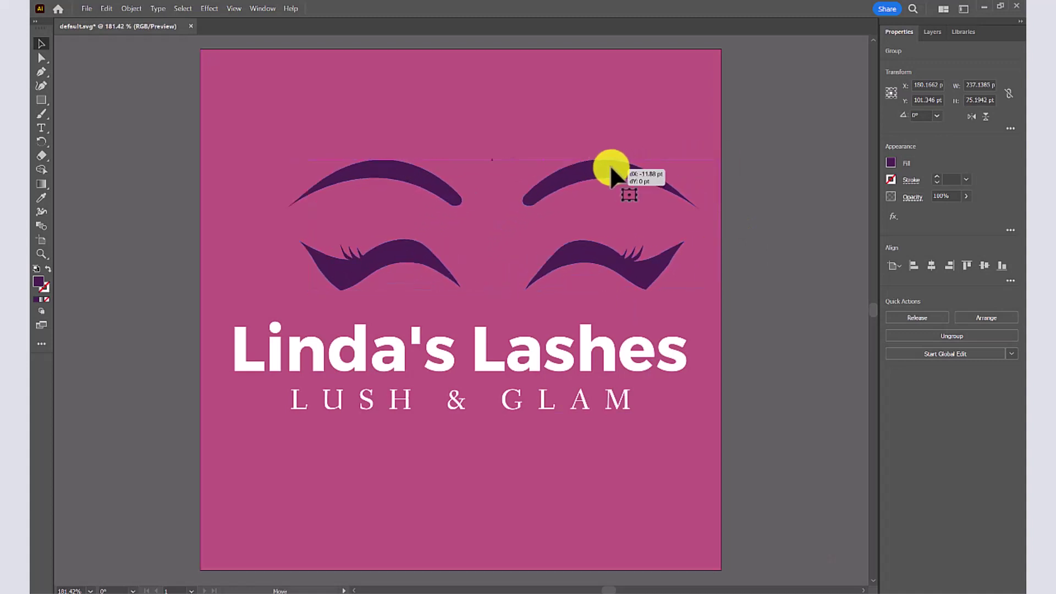
pyautogui.moveTo(290, 159); pyautogui.dragTo(283, 211)
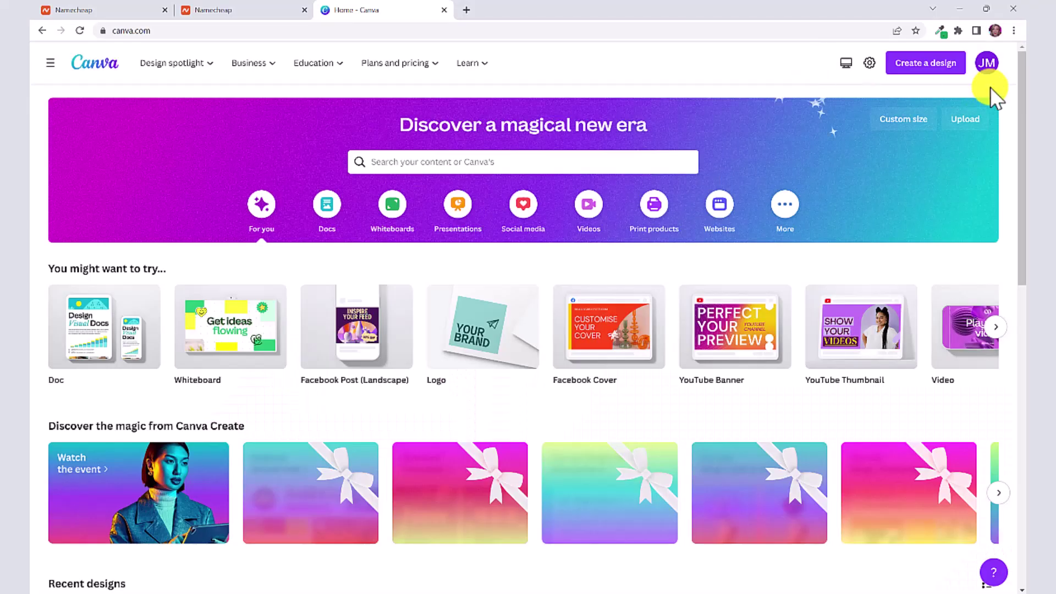
# Step: Import vector/default.svg from the logo package as a new Canva design
pyautogui.click(933, 67)
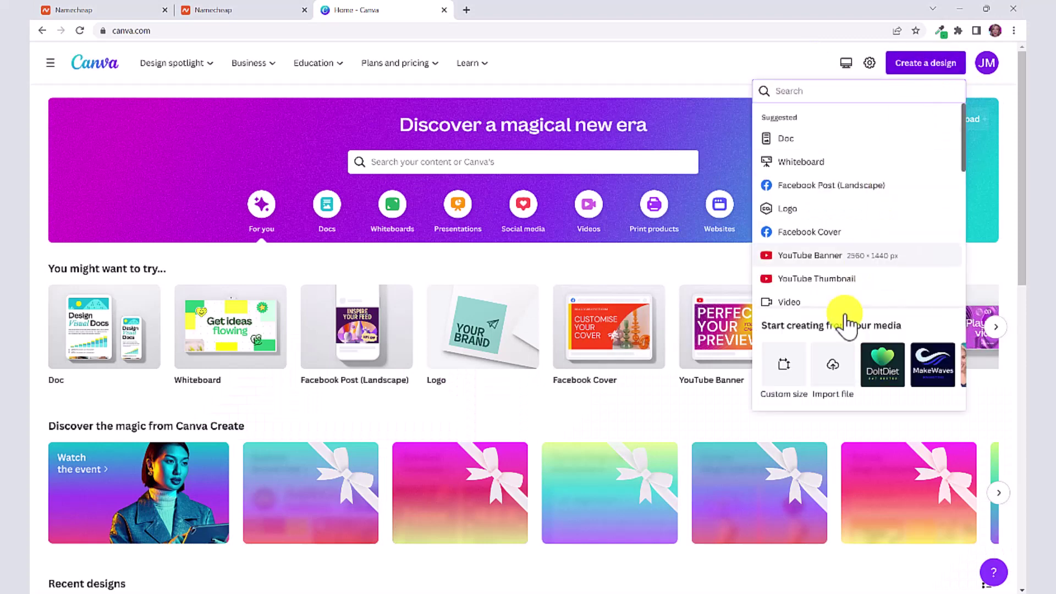
pyautogui.click(833, 374)
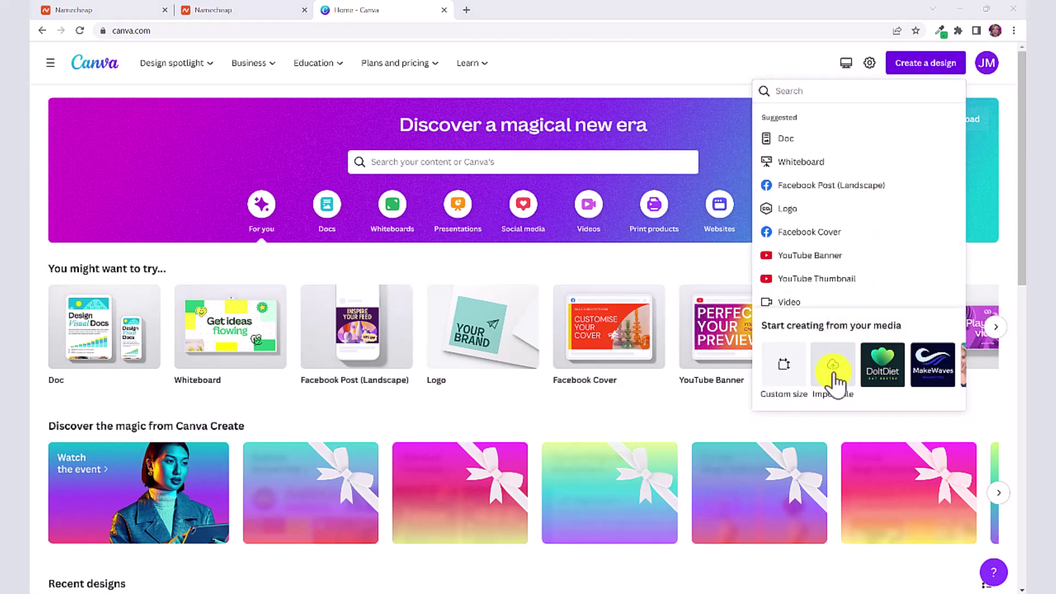
pyautogui.doubleClick(630, 278)
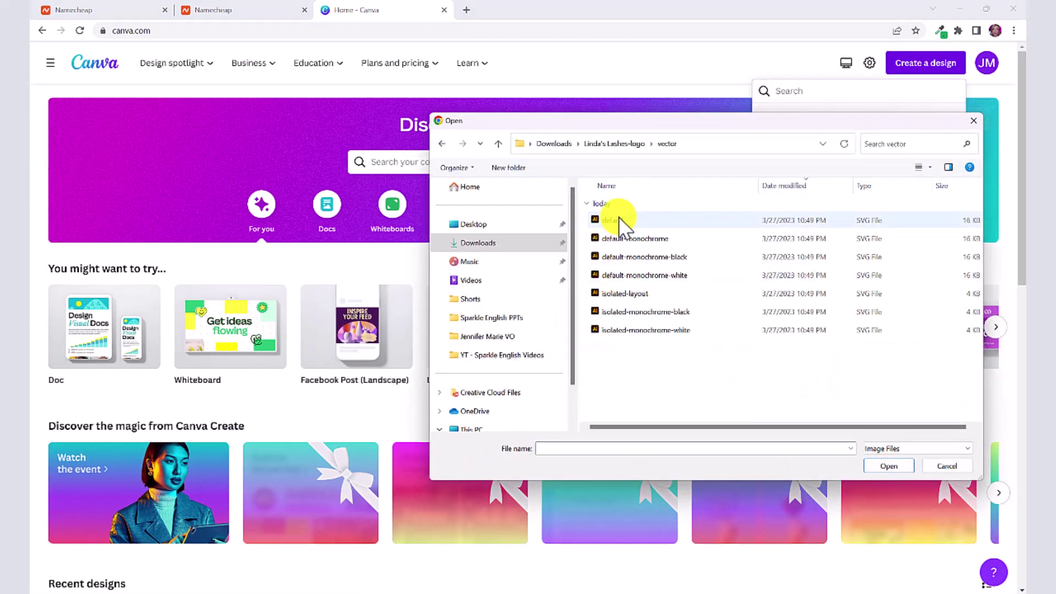
pyautogui.doubleClick(631, 222)
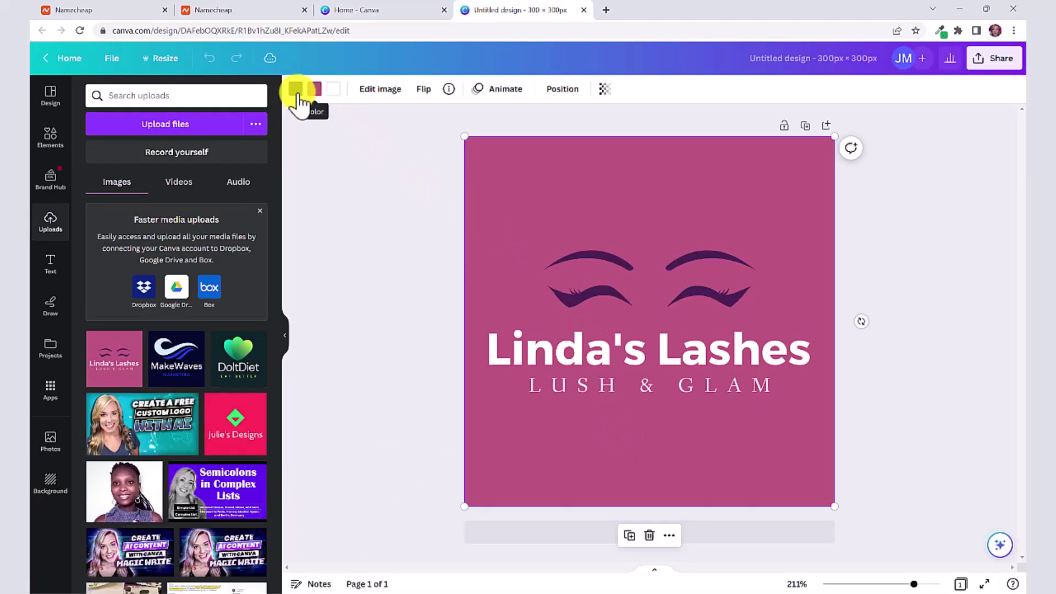
# Step: Recolour the eyelashes to black with a custom colour
pyautogui.click(297, 90)
pyautogui.click(96, 160)
pyautogui.moveTo(236, 209); pyautogui.dragTo(306, 246)
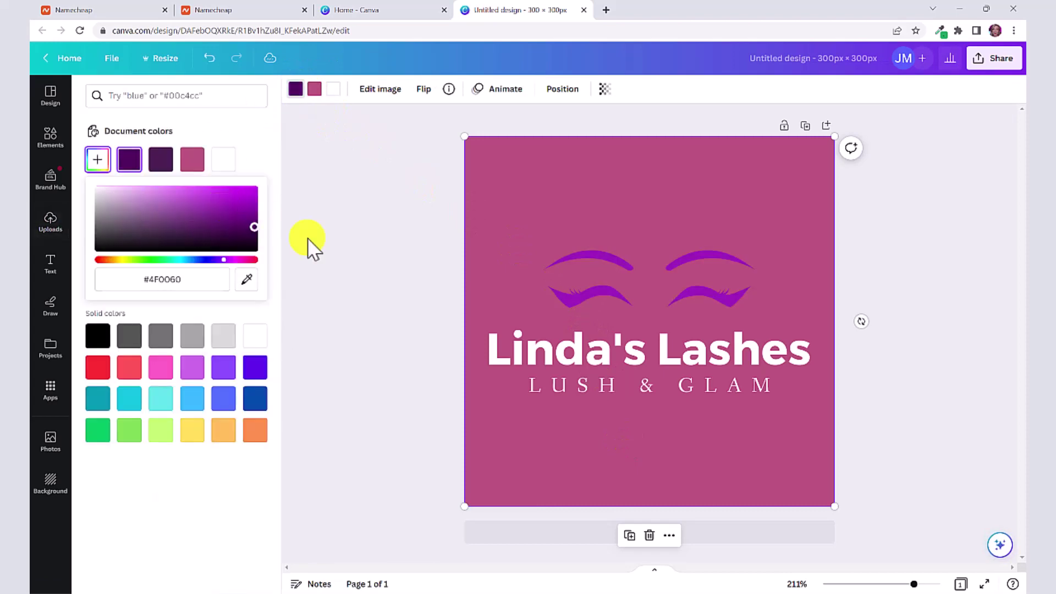
pyautogui.click(306, 92)
# Step: Change the pink background to white with a custom colour
pyautogui.click(314, 88)
pyautogui.click(97, 159)
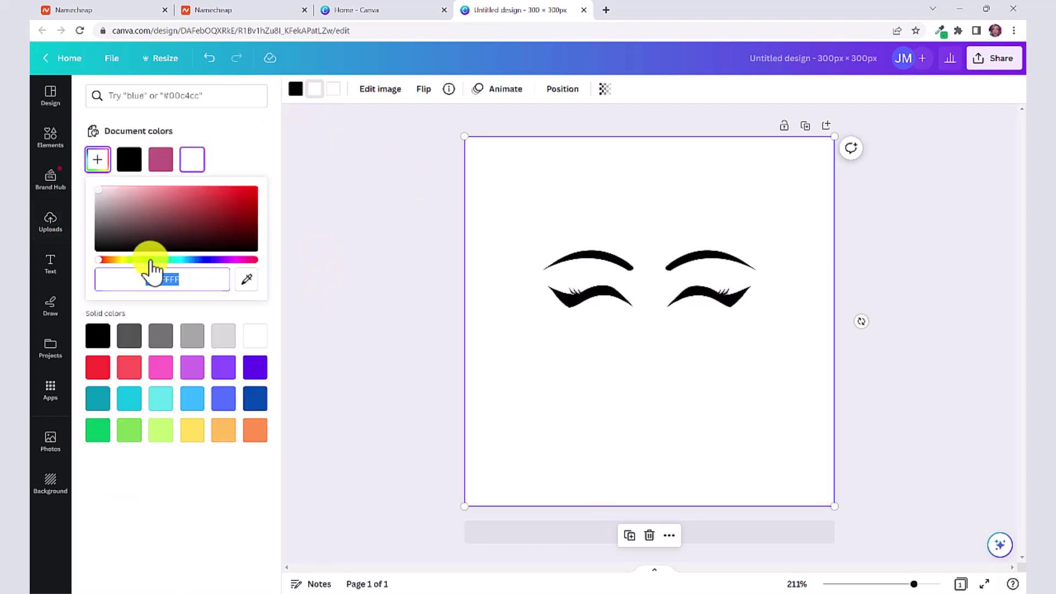
pyautogui.moveTo(148, 260); pyautogui.dragTo(184, 259)
pyautogui.moveTo(187, 208); pyautogui.dragTo(165, 200)
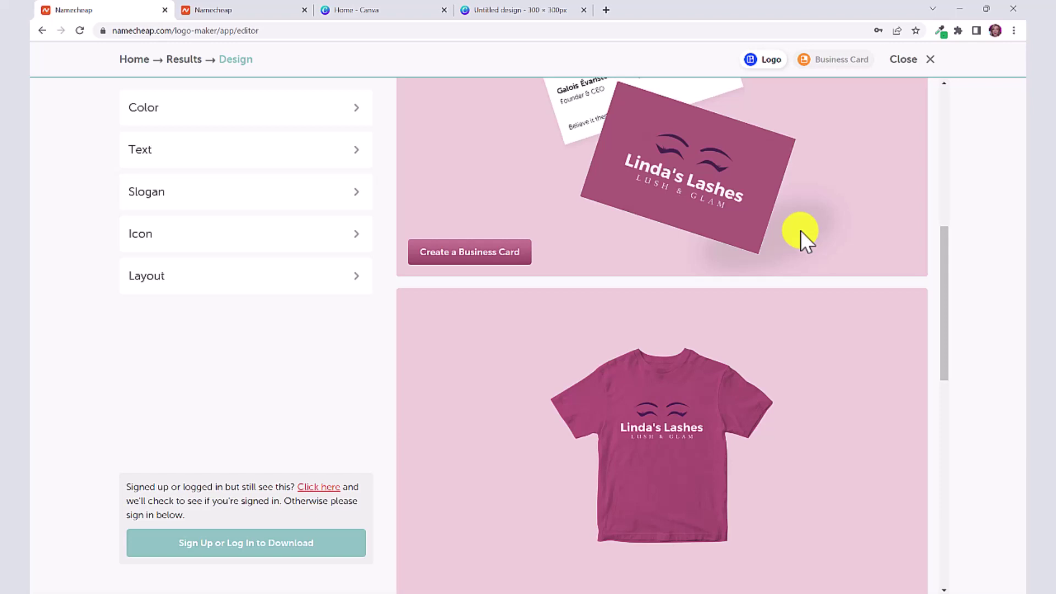
pyautogui.scroll(7, 778, 259)
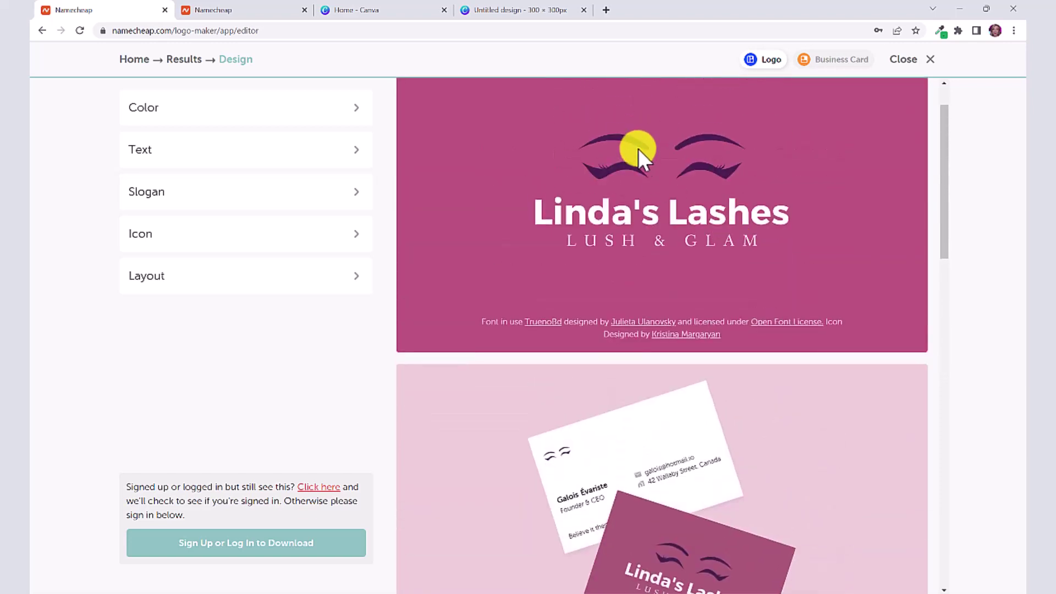
pyautogui.scroll(2, 817, 236)
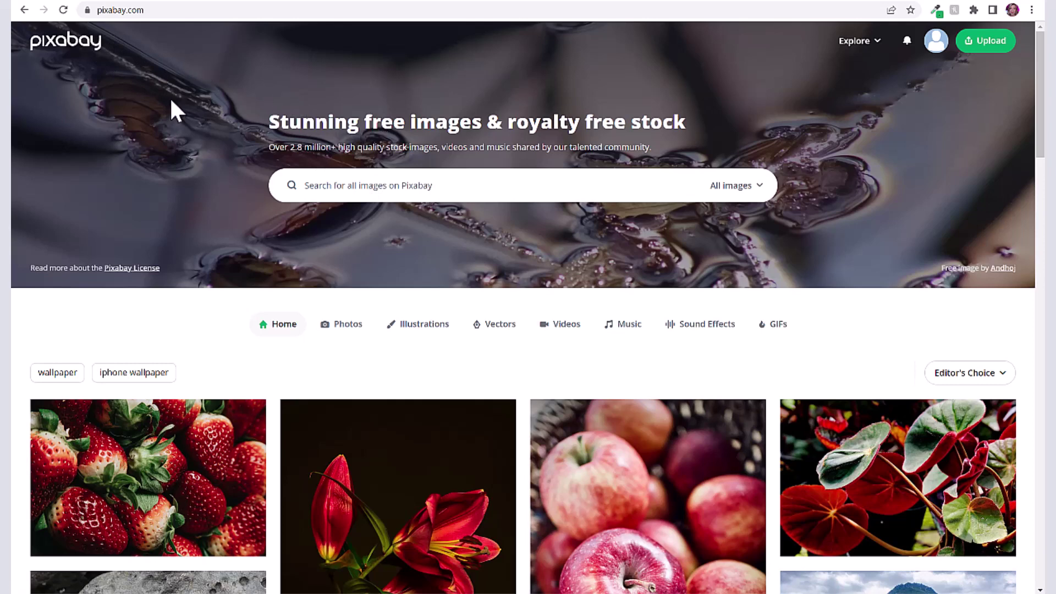
# Step: Search Pixabay's Vectors category for 'eyelashes'
pyautogui.click(736, 190)
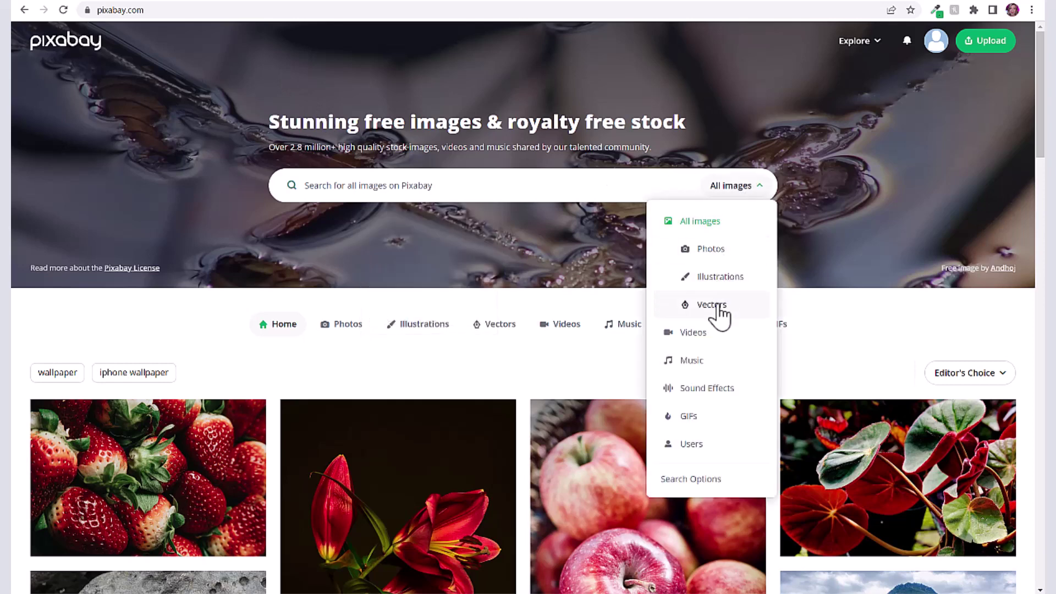
pyautogui.click(712, 305)
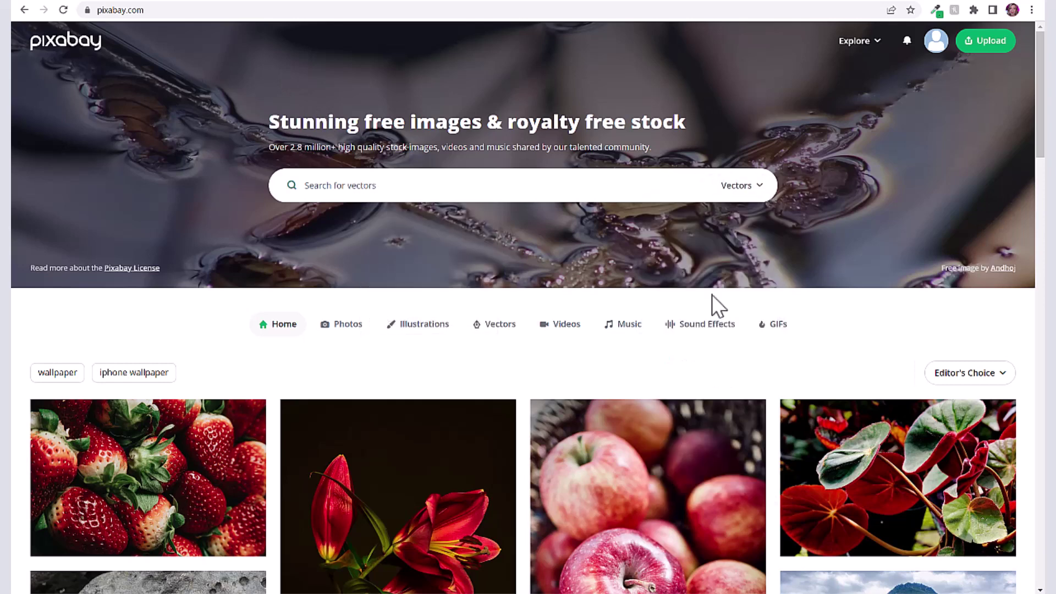
pyautogui.click(620, 185)
pyautogui.write('eyelashes')
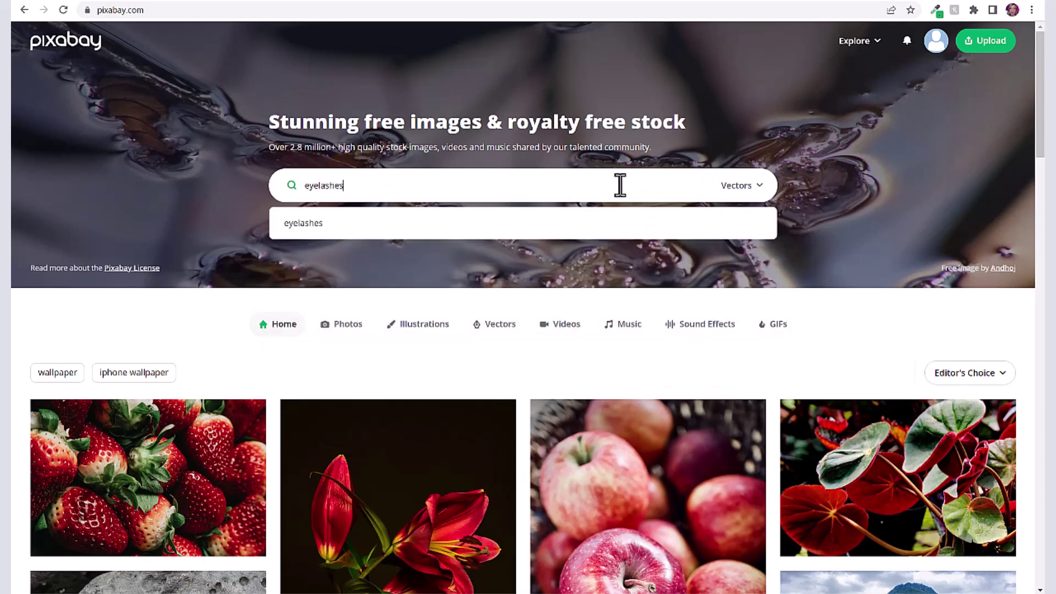
pyautogui.press('Return')
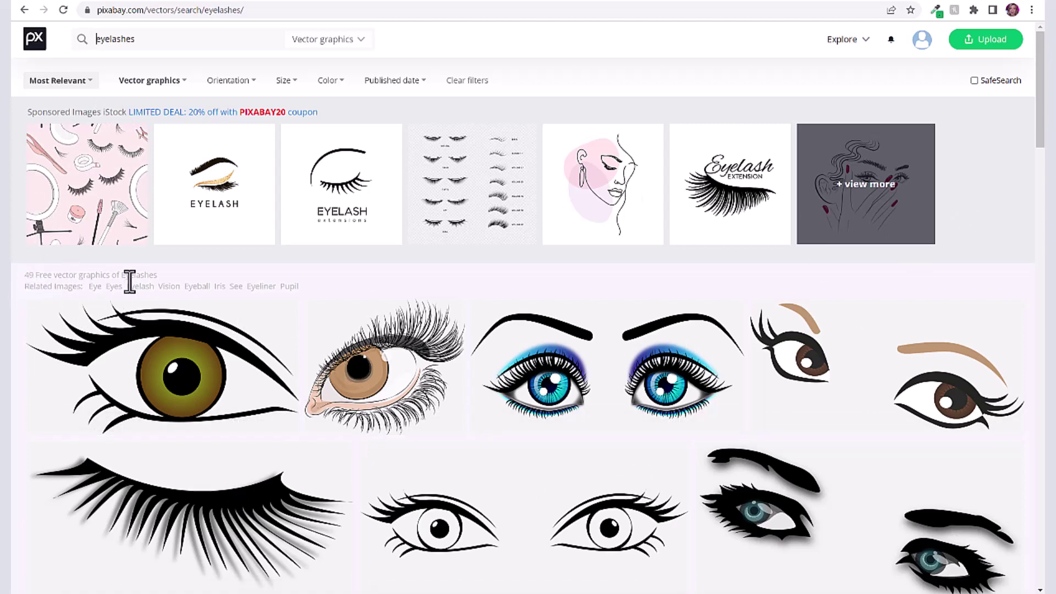
# Step: Pick the brown-eyes eyelash vector and send it to Canva via Free Download's Edit image
pyautogui.scroll(-4, 129, 282)
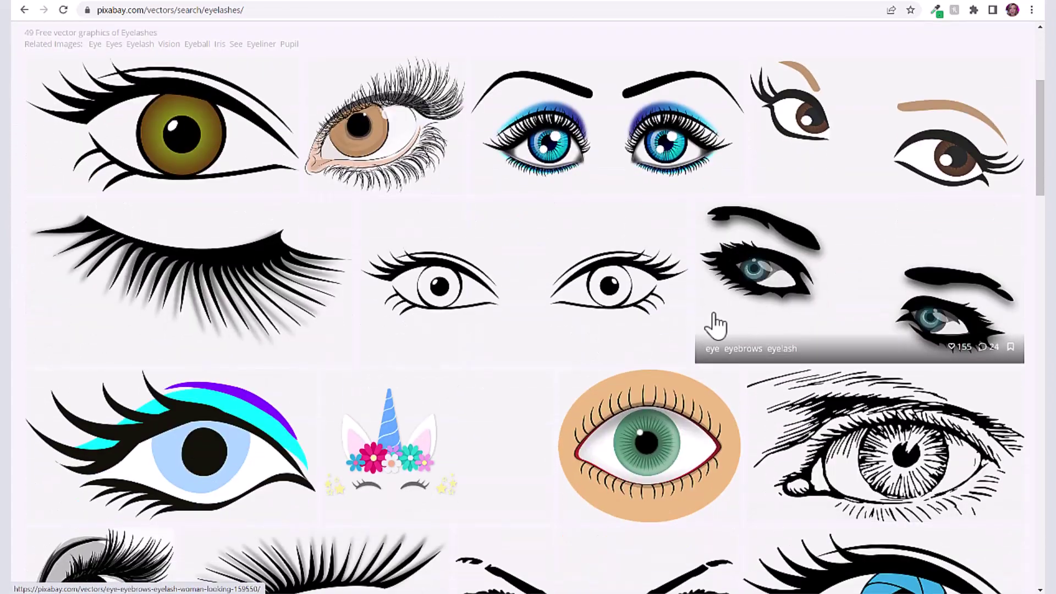
pyautogui.scroll(-5, 322, 229)
pyautogui.scroll(1, 429, 342)
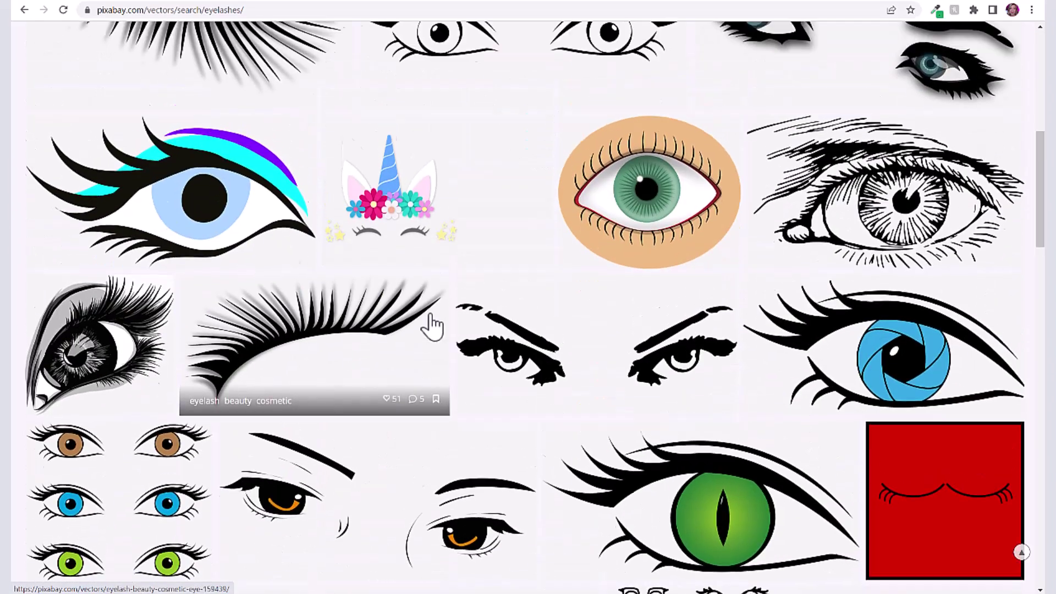
pyautogui.scroll(3, 442, 336)
pyautogui.scroll(2, 608, 226)
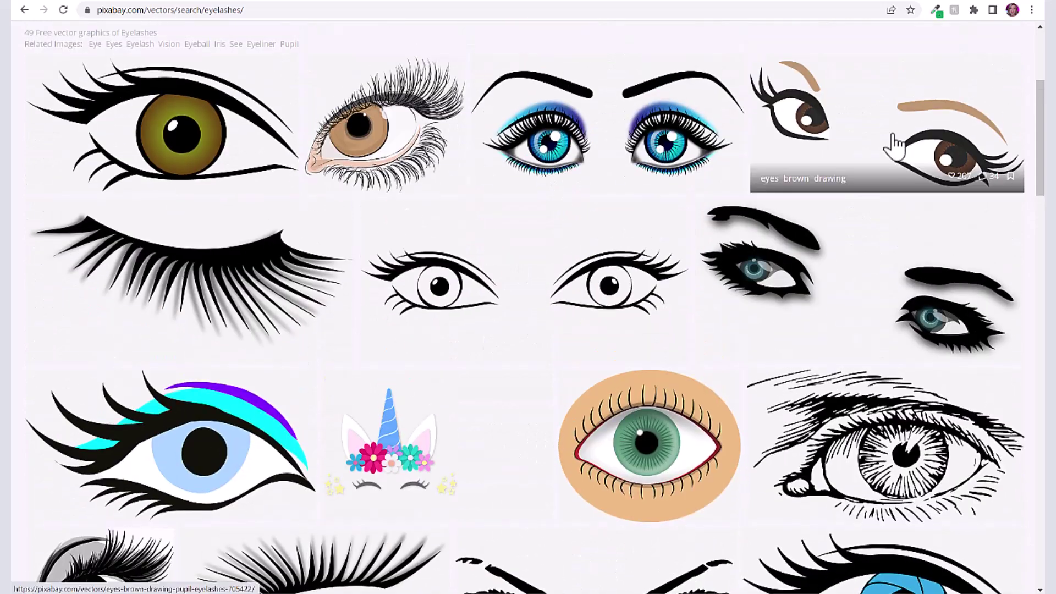
pyautogui.click(894, 144)
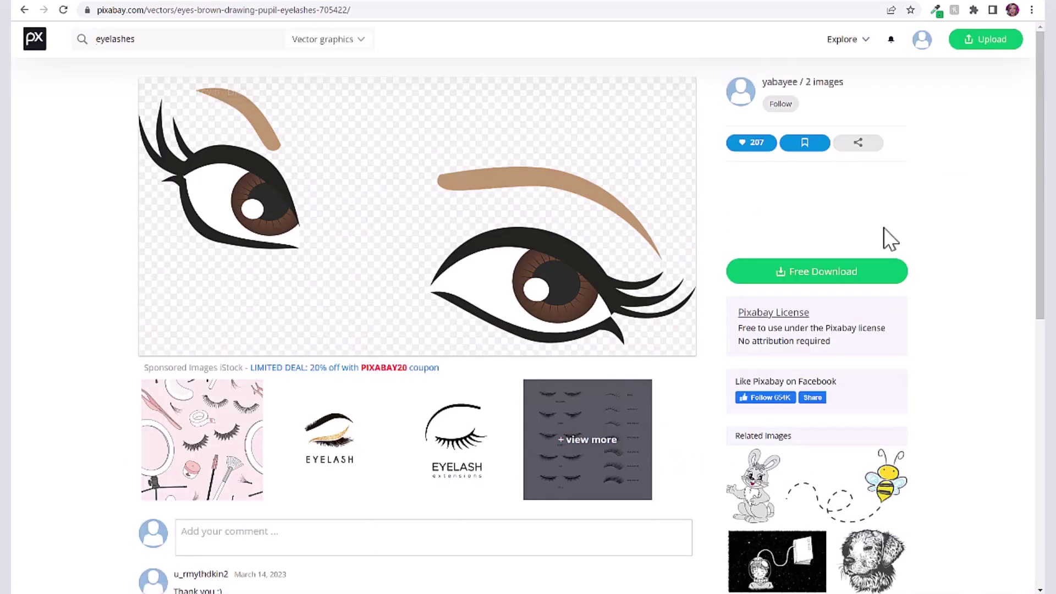
pyautogui.click(839, 273)
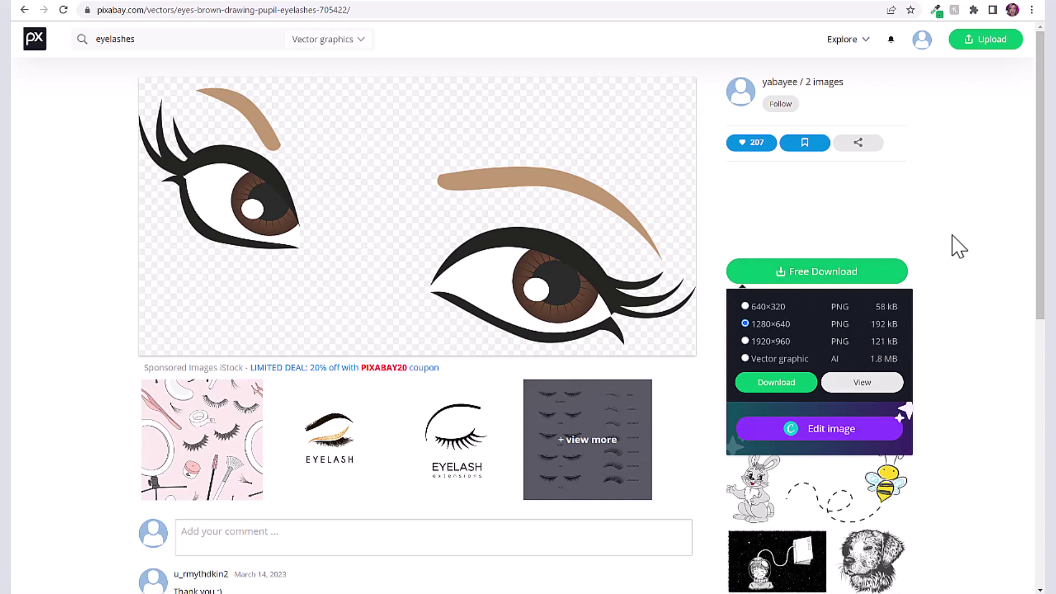
pyautogui.click(803, 440)
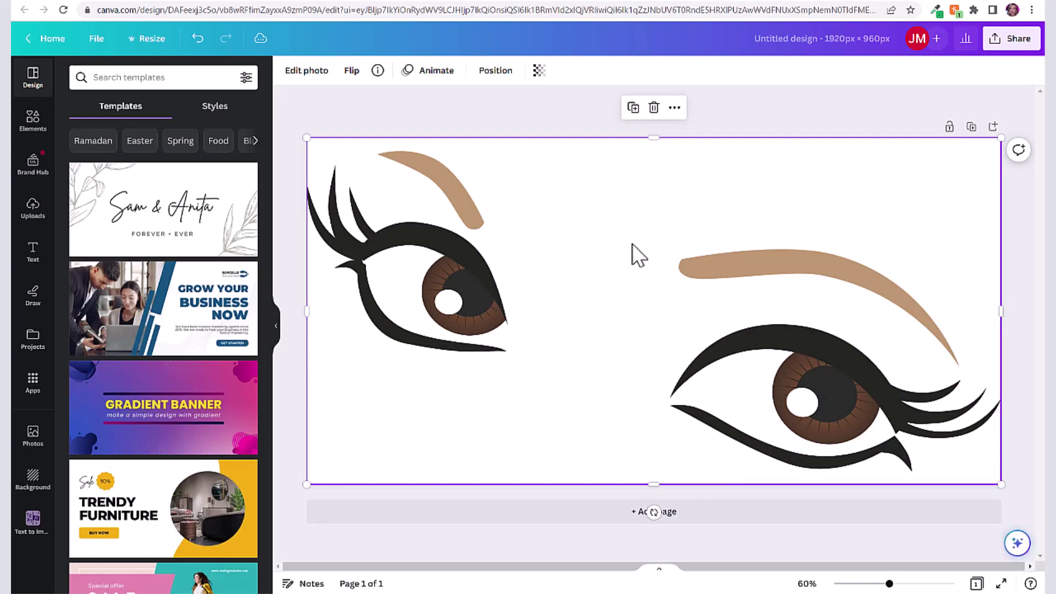
# Step: Crop the brown-eyes image to keep only the right-hand eye
pyautogui.click(308, 71)
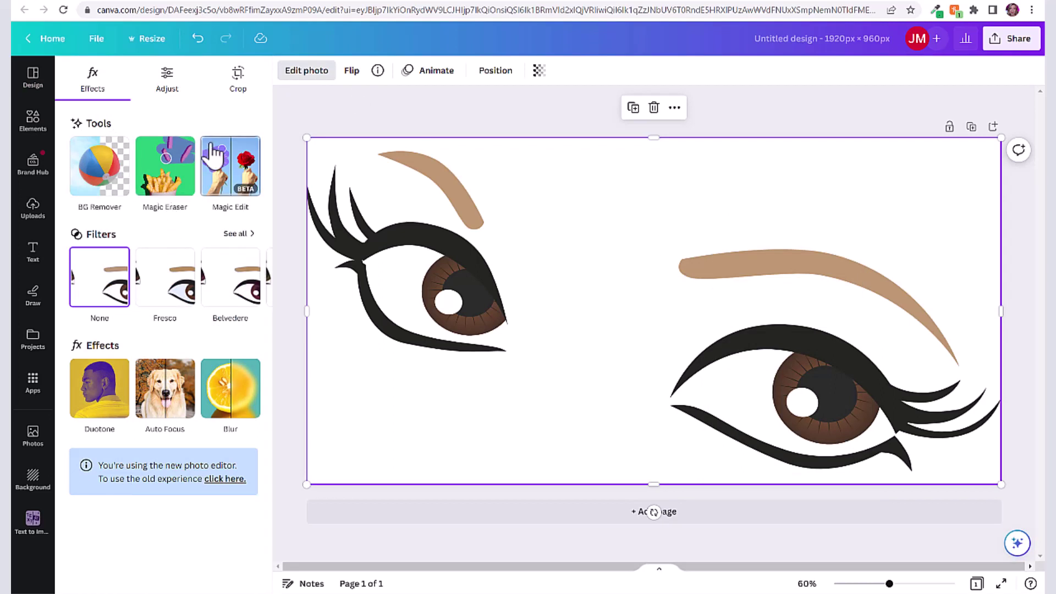
pyautogui.click(239, 91)
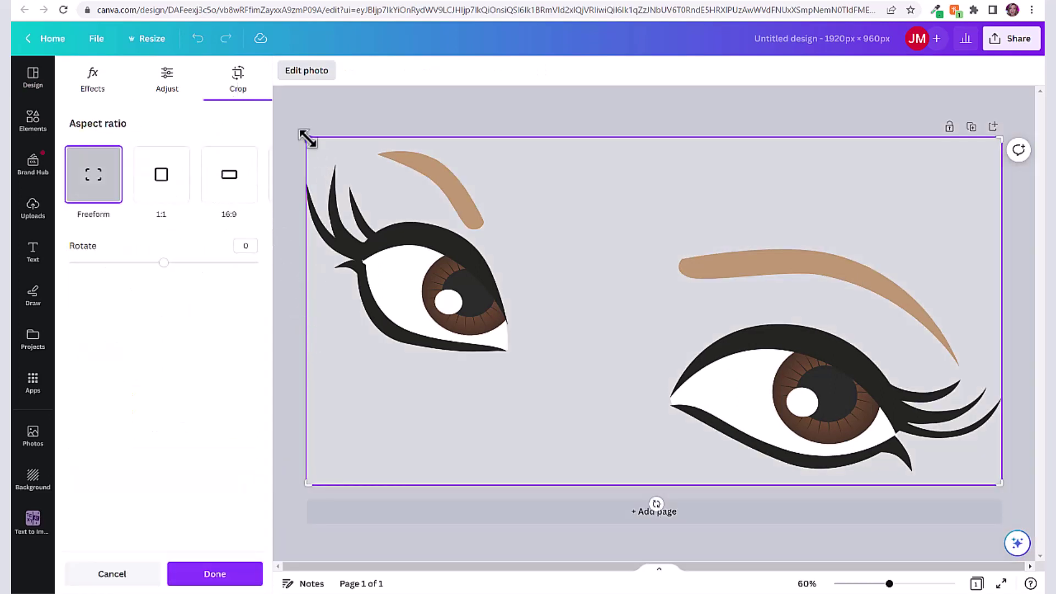
pyautogui.moveTo(307, 138); pyautogui.dragTo(636, 205)
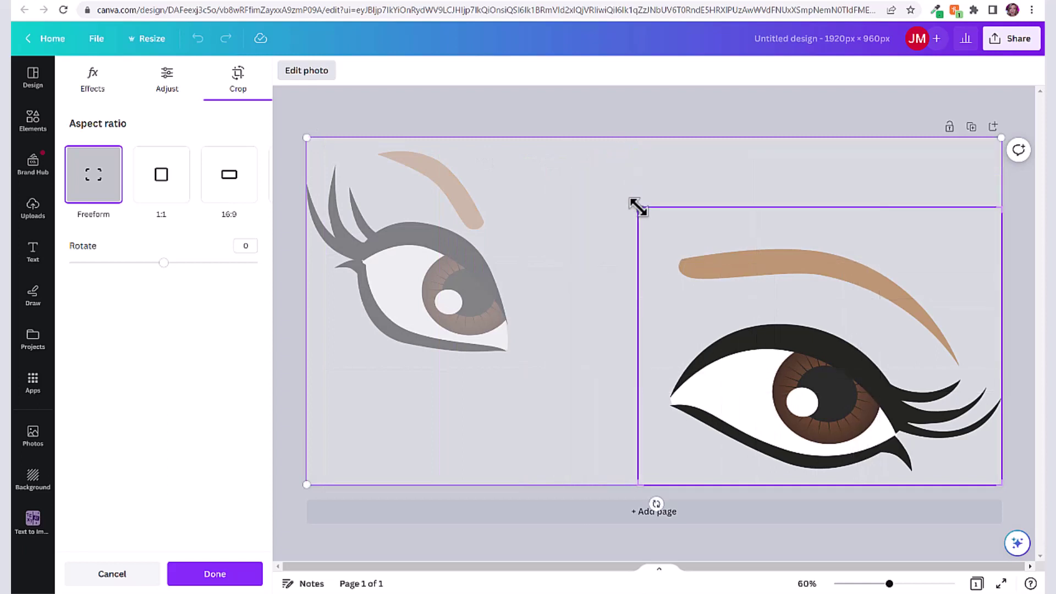
pyautogui.click(237, 574)
# Step: Enlarge the cropped eye and centre it on the page
pyautogui.moveTo(729, 434); pyautogui.dragTo(576, 365)
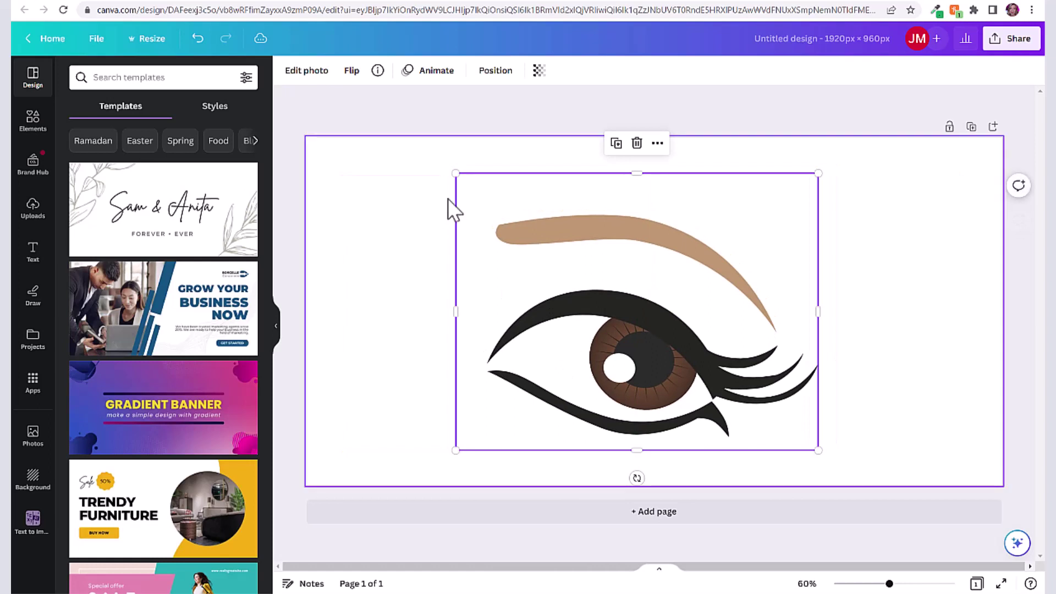
pyautogui.moveTo(457, 174); pyautogui.dragTo(415, 142)
pyautogui.moveTo(573, 302); pyautogui.dragTo(587, 300)
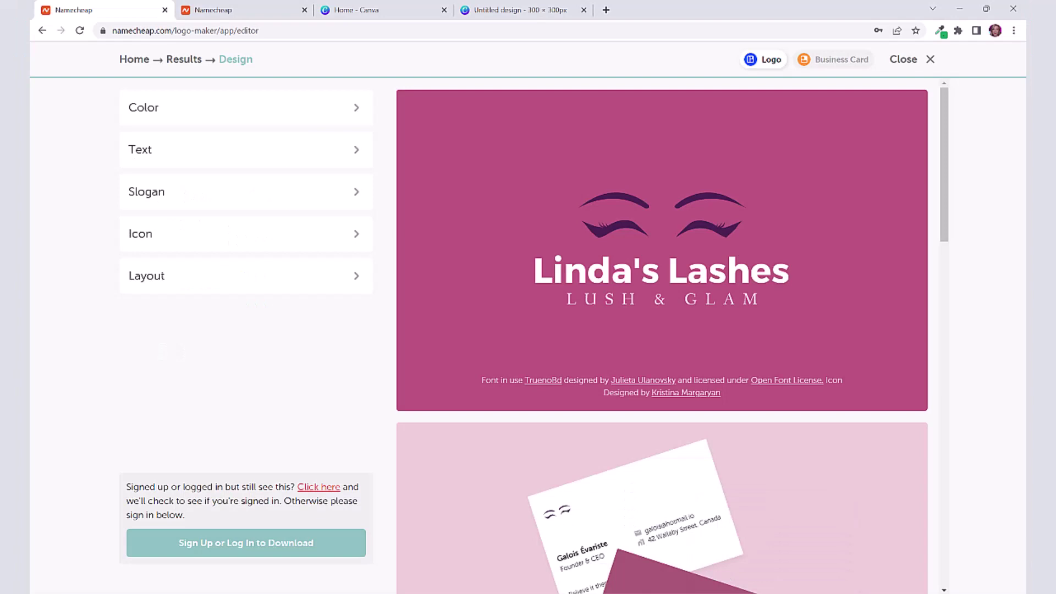